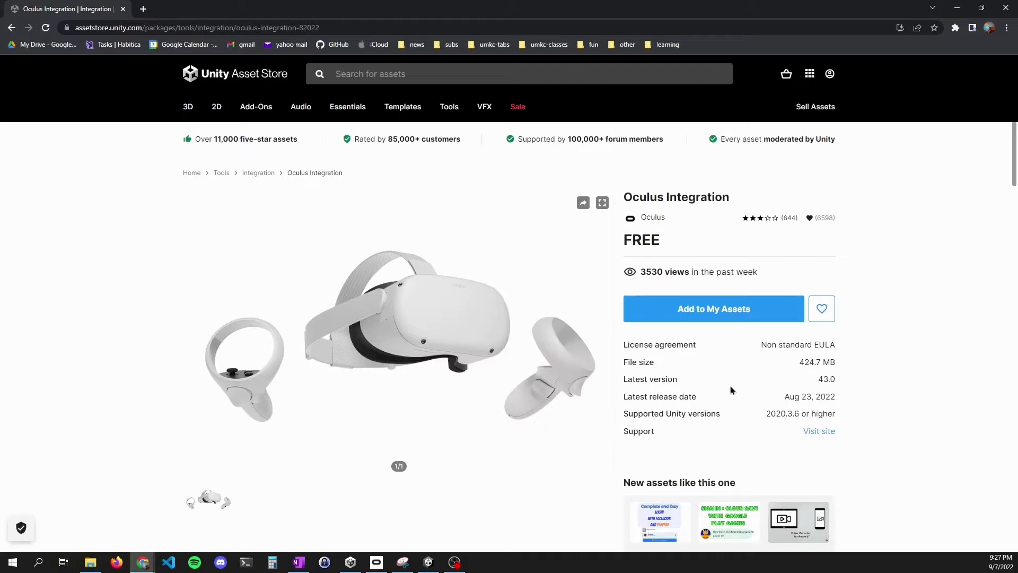
- Add the free Oculus Integration package to My Assets in the Asset Store and switch to the Unity editor
click(700, 317)
click(957, 7)
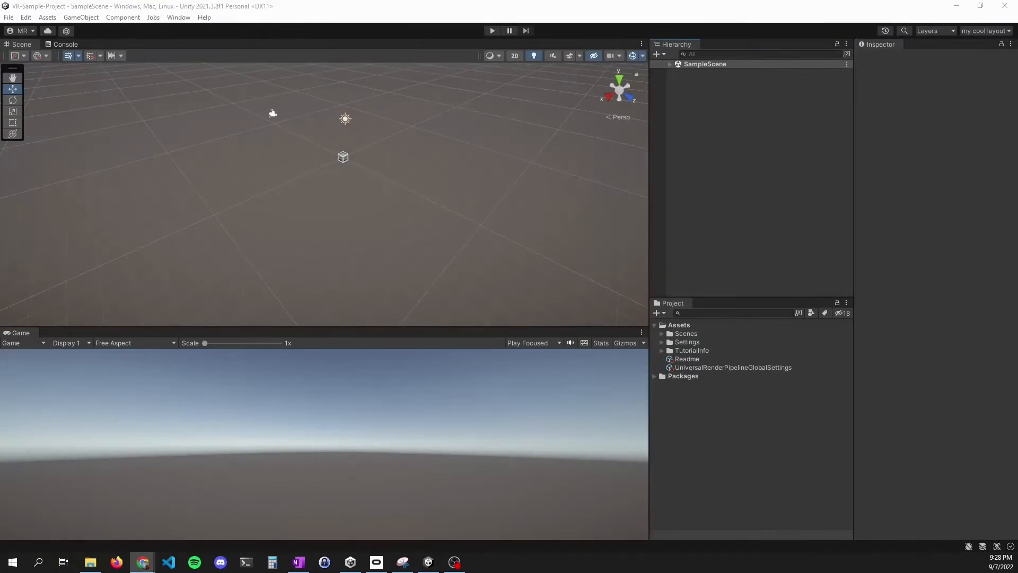
click(289, 13)
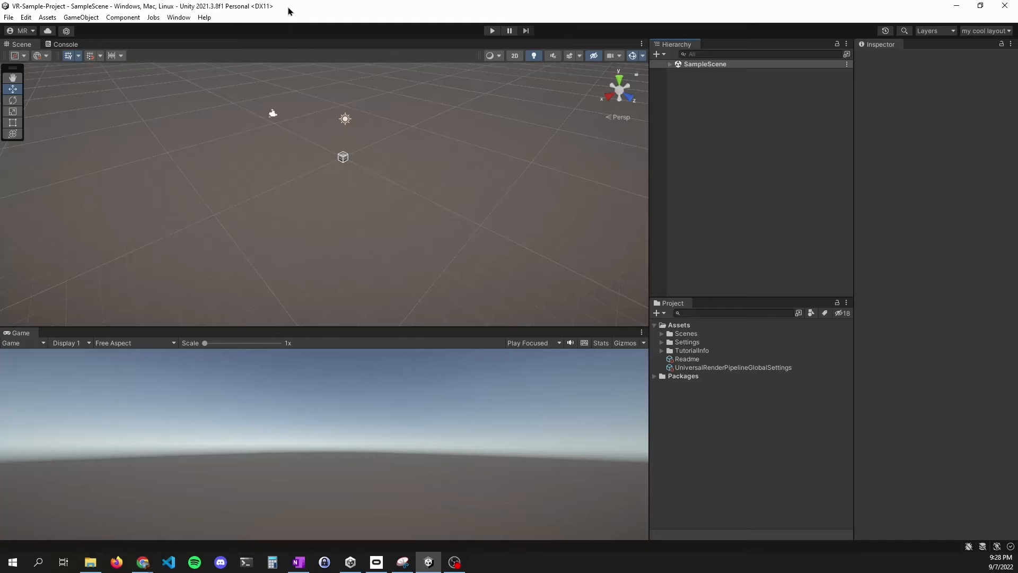
- Open the Package Manager and list the packages from My Assets
click(175, 17)
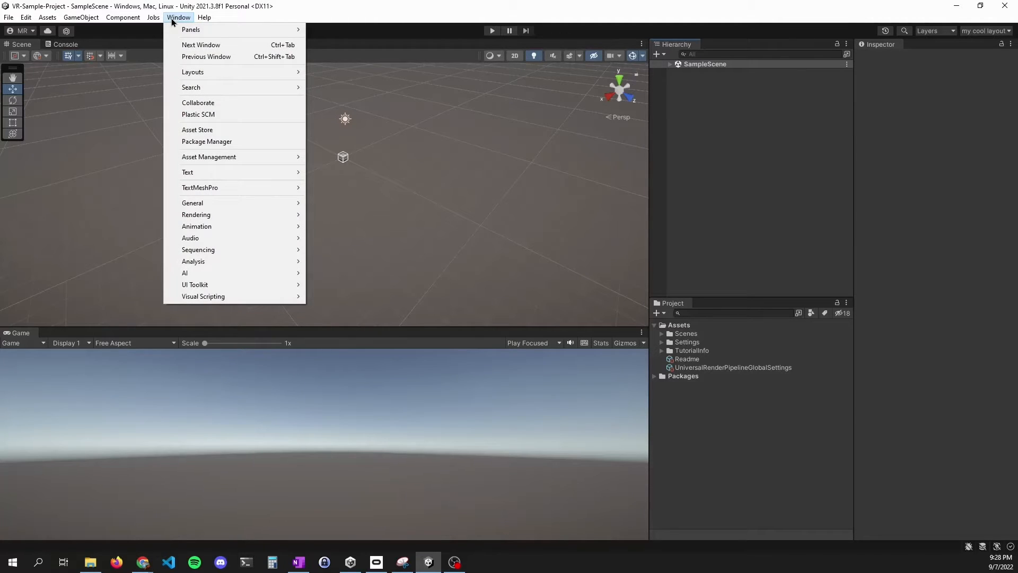
click(216, 141)
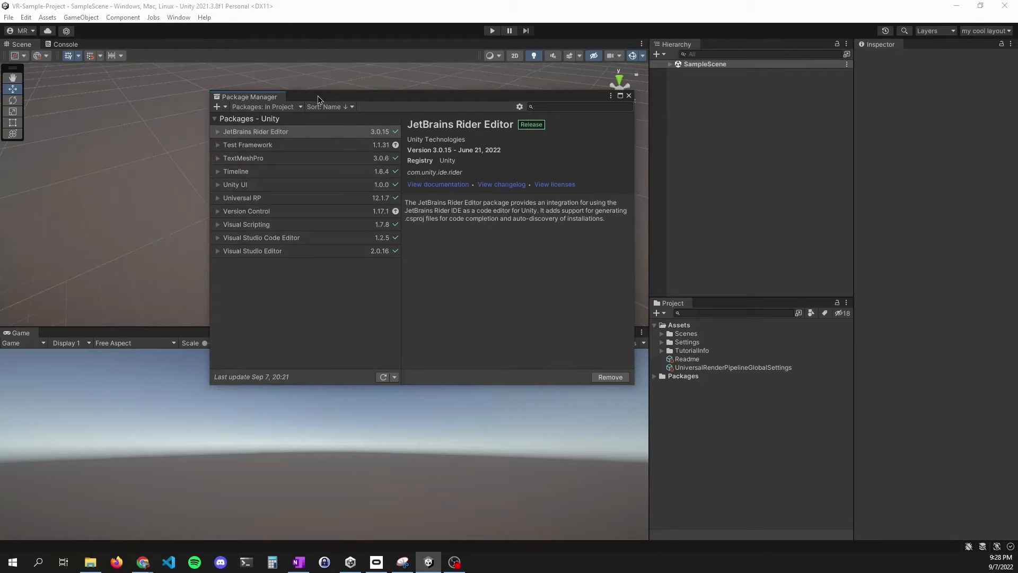
drag(317, 95, 374, 93)
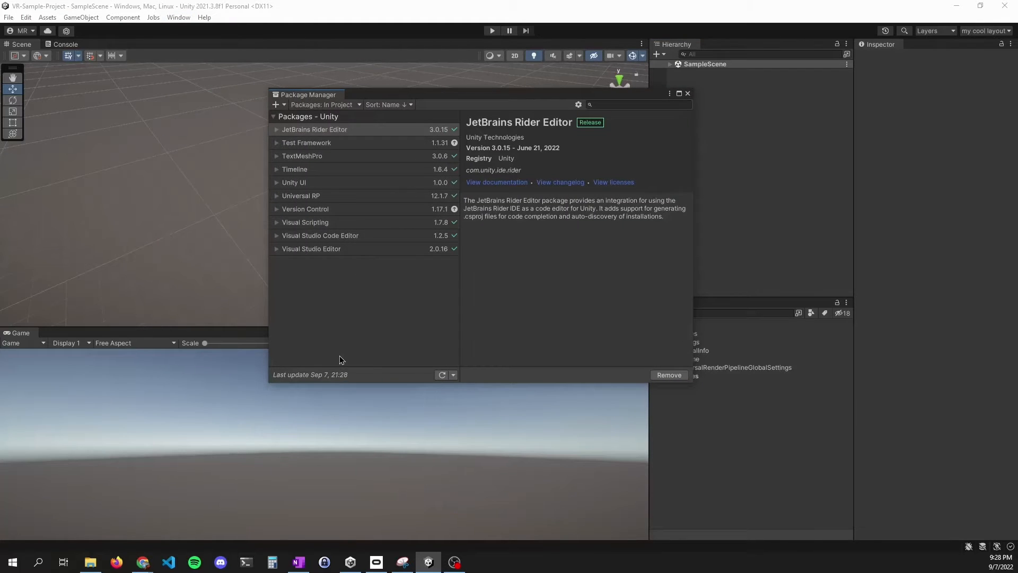
click(341, 105)
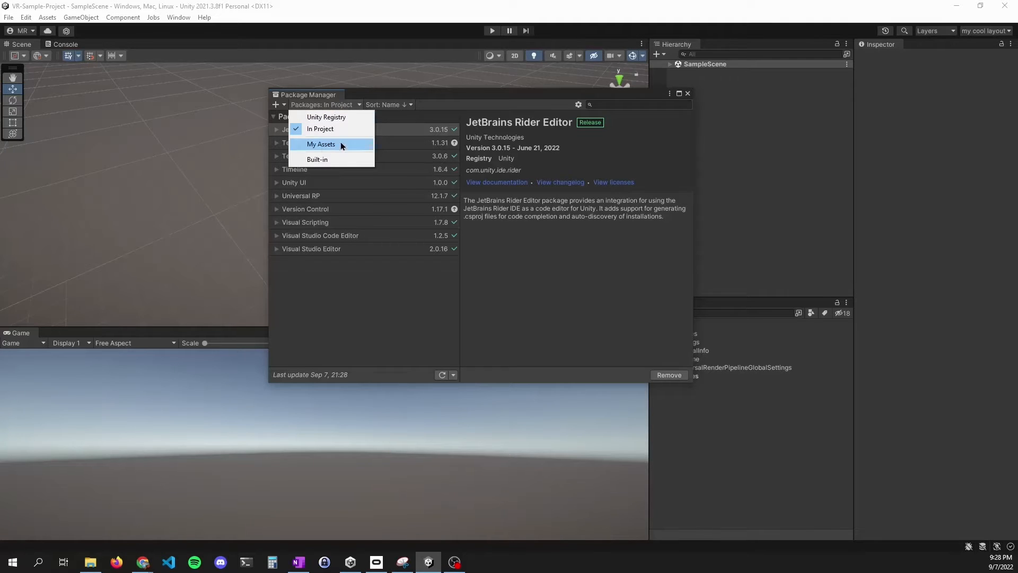
click(327, 147)
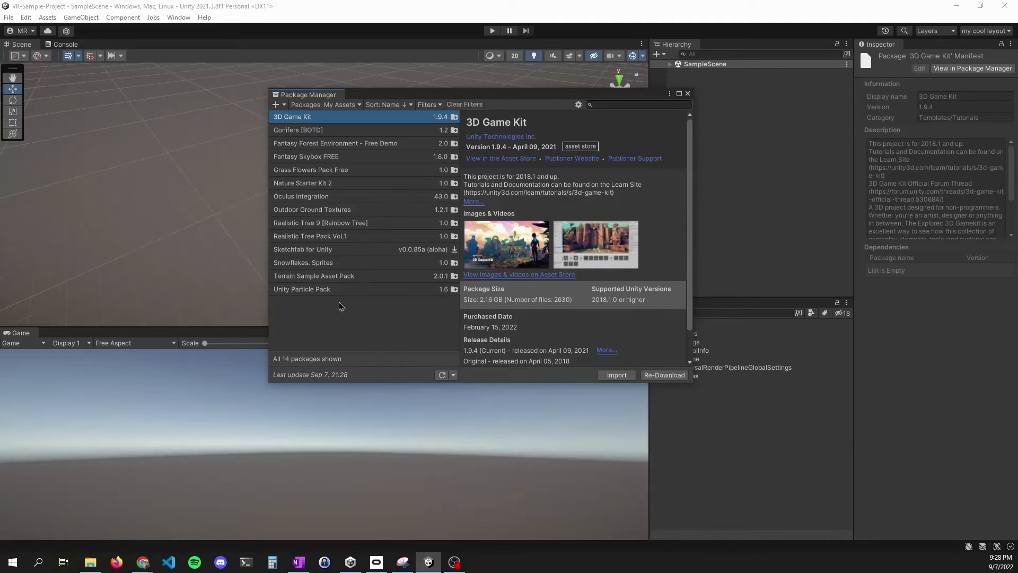
- Import the Oculus Integration package into the project with all of its files included
click(314, 196)
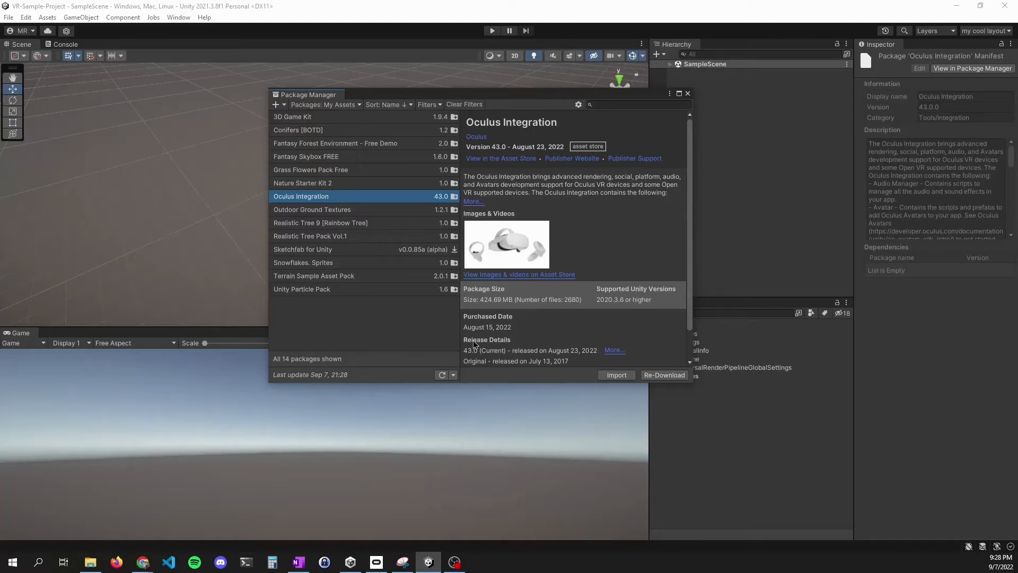
click(609, 376)
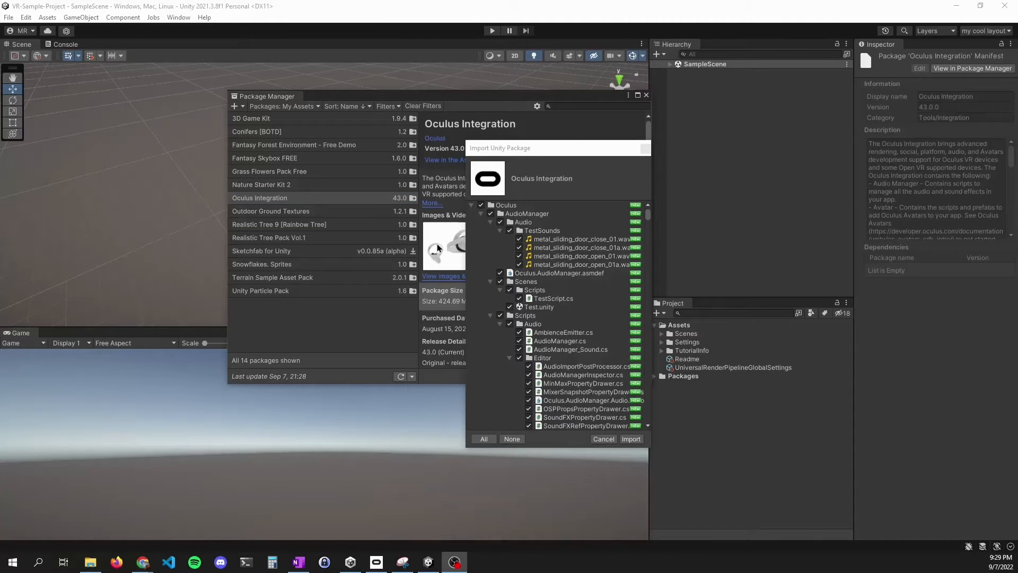
click(494, 154)
drag(494, 155, 448, 139)
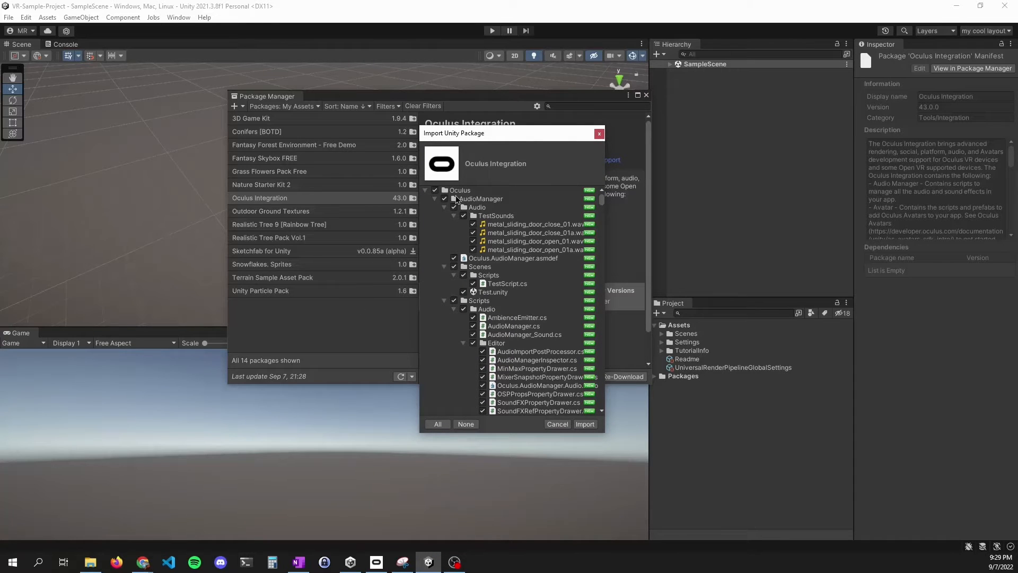
scroll(491, 238, down, 15)
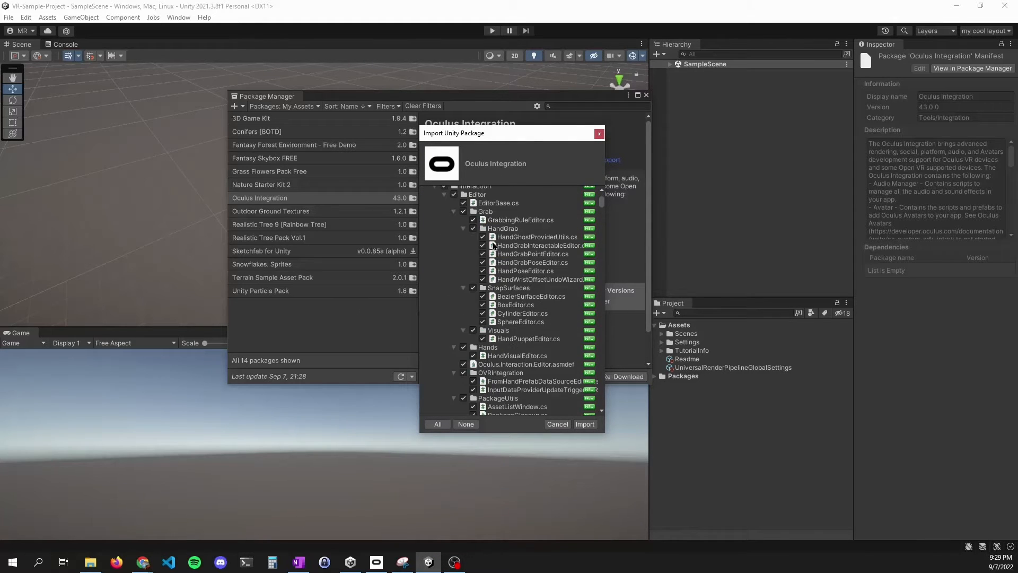
scroll(493, 244, up, 10)
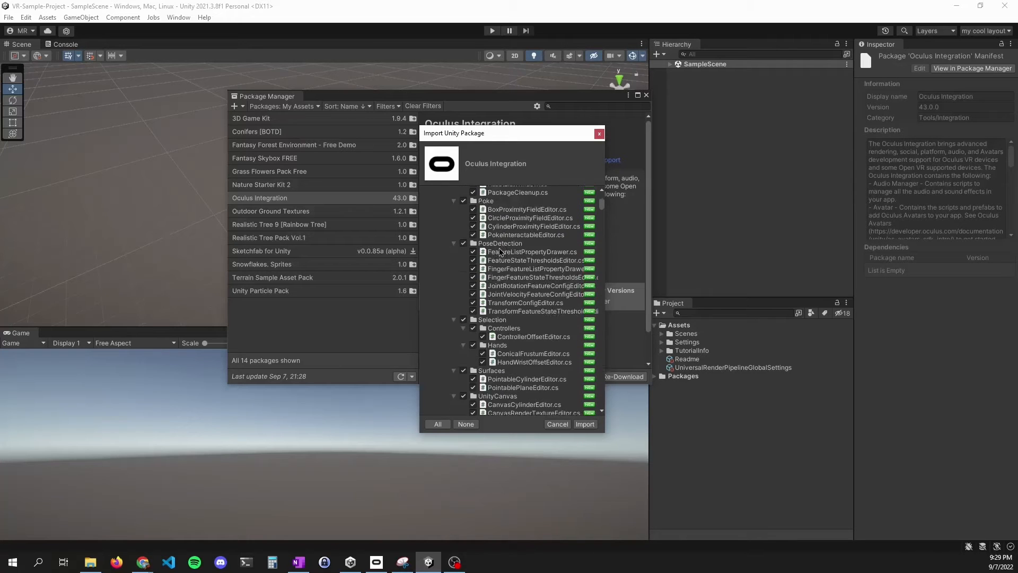
scroll(500, 252, up, 5)
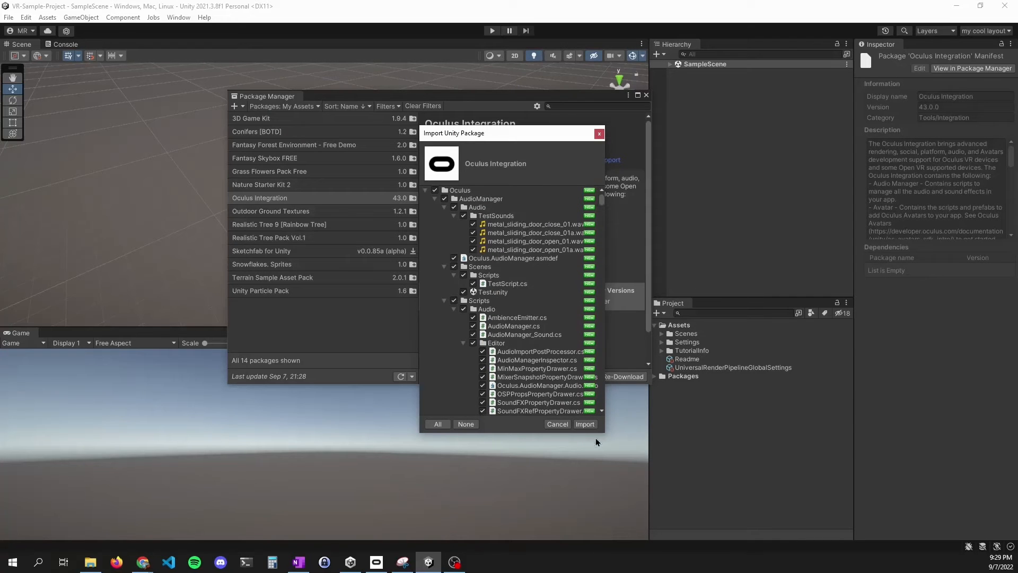
click(586, 424)
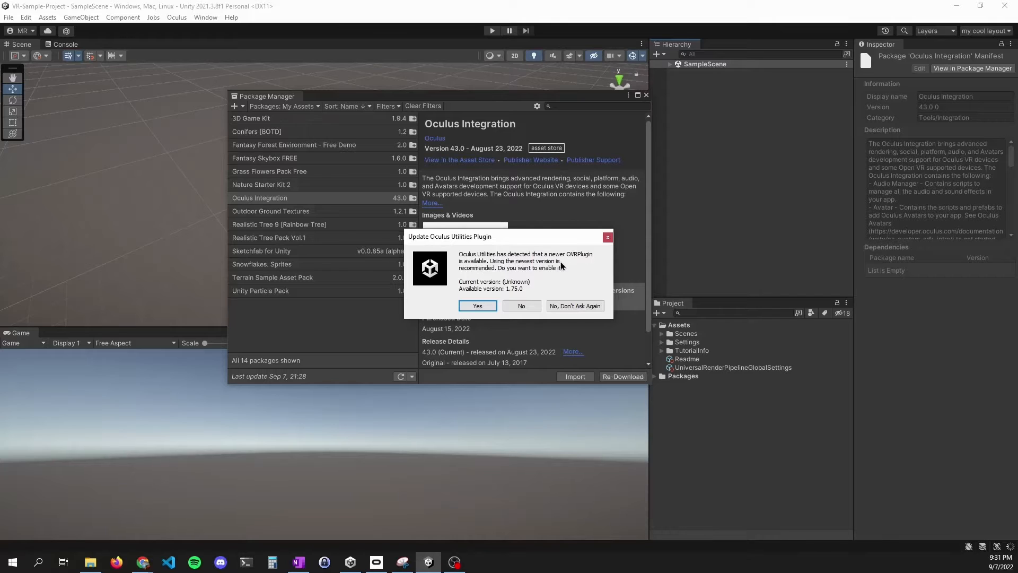
- Accept the OVRPlugin update with the OpenXR backend and agree to restart the editor
click(475, 306)
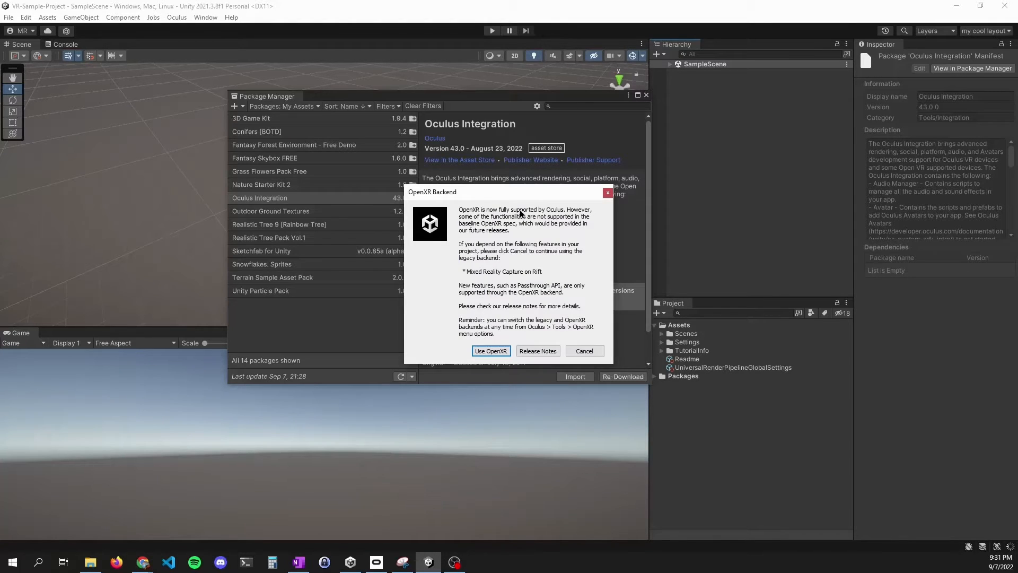
click(487, 351)
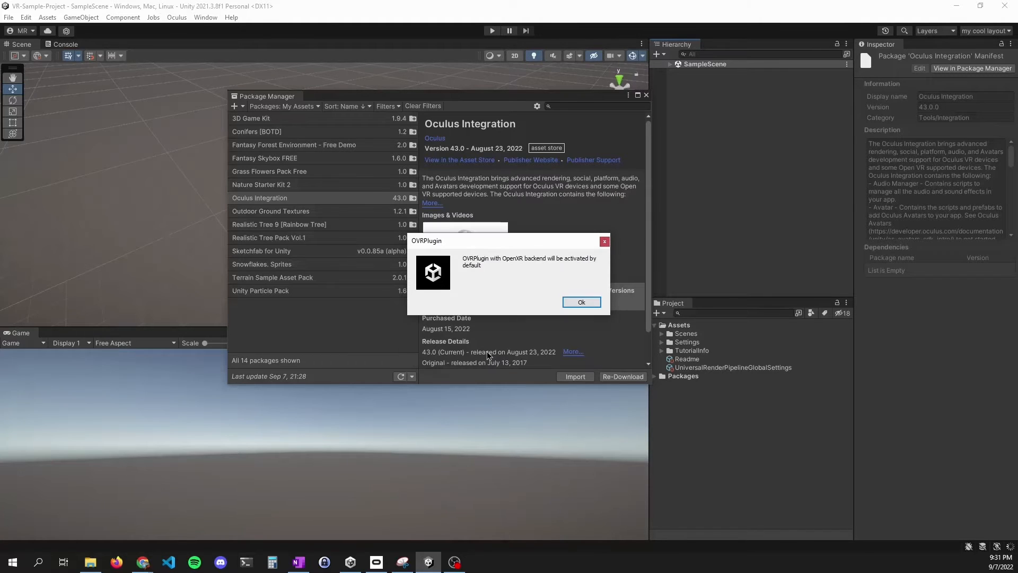
click(578, 302)
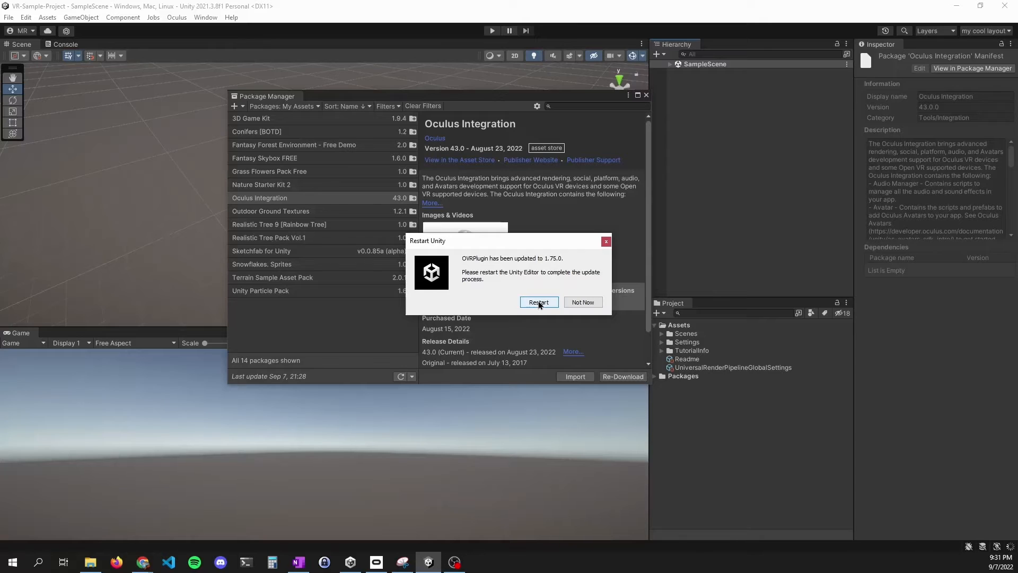
click(539, 302)
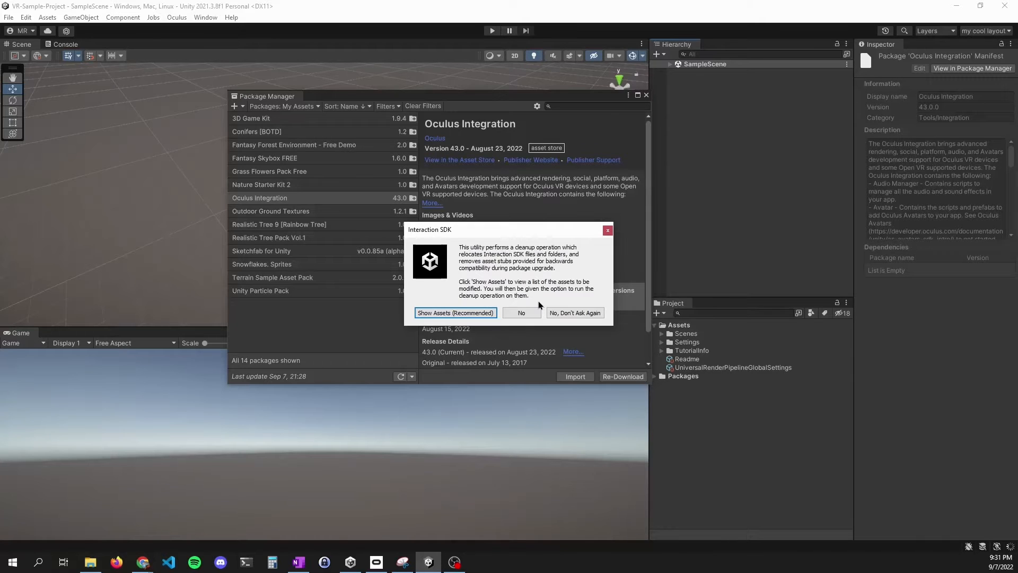
- Show the Interaction SDK assets to be modified and run the recommended package cleanup on them
click(459, 313)
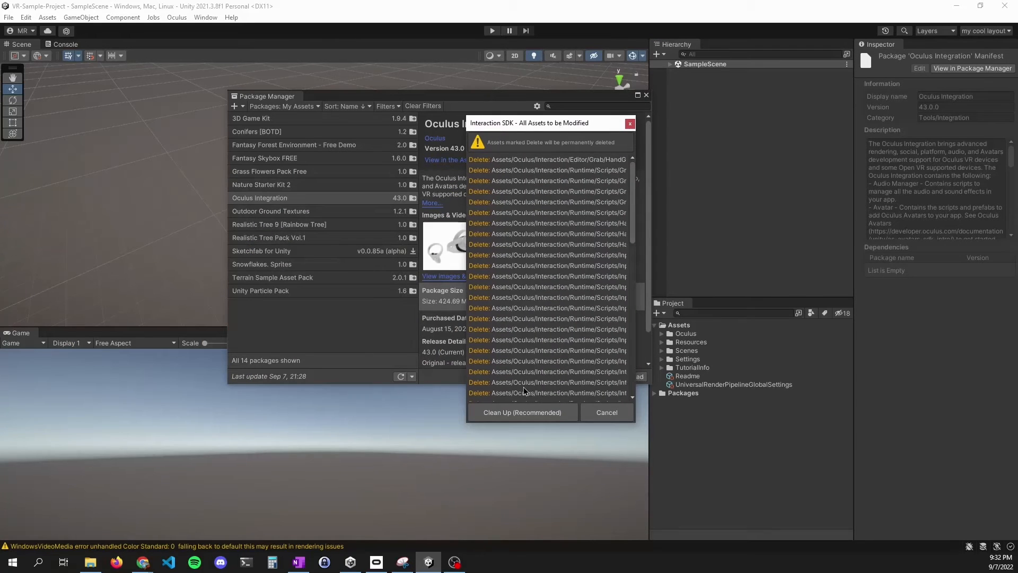
click(497, 415)
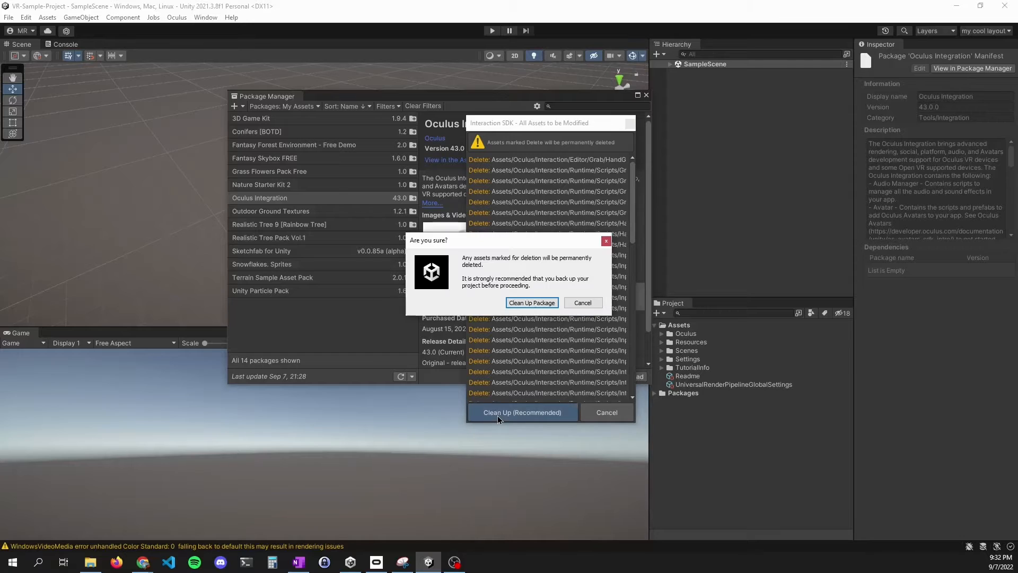
click(532, 303)
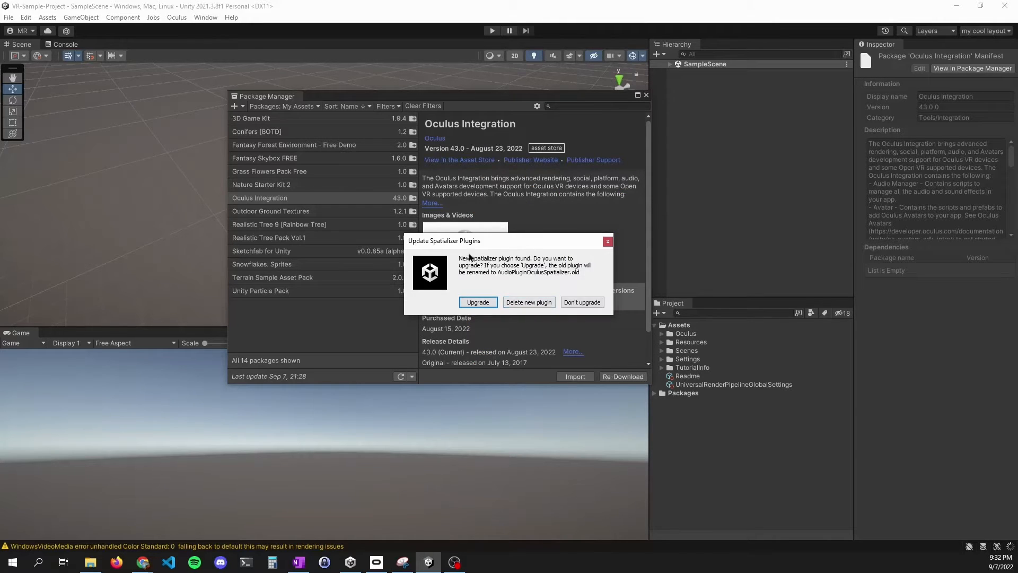
- Upgrade the spatializer plugins with an editor restart and expand the Oculus folder in the project assets
click(468, 306)
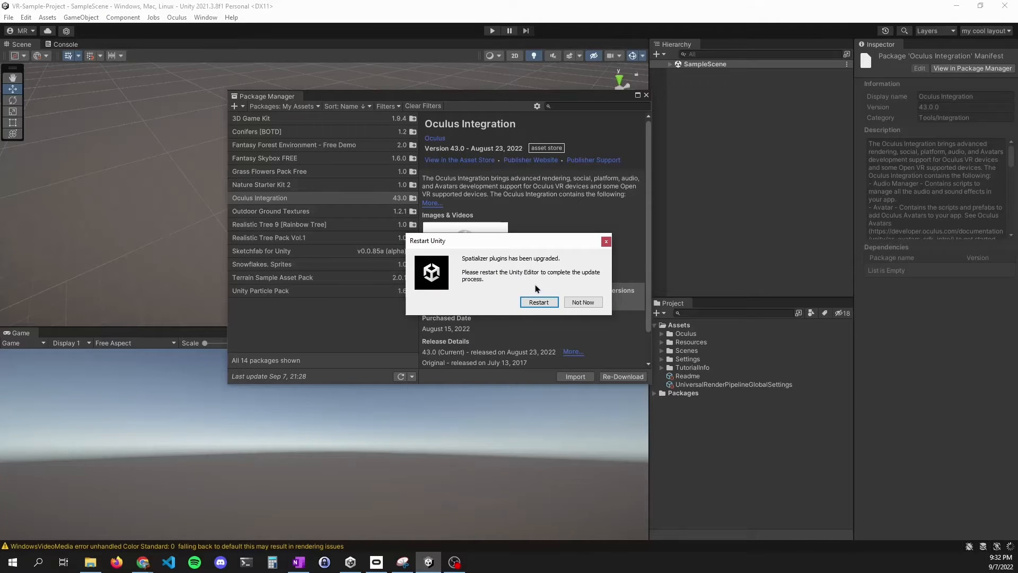
click(539, 303)
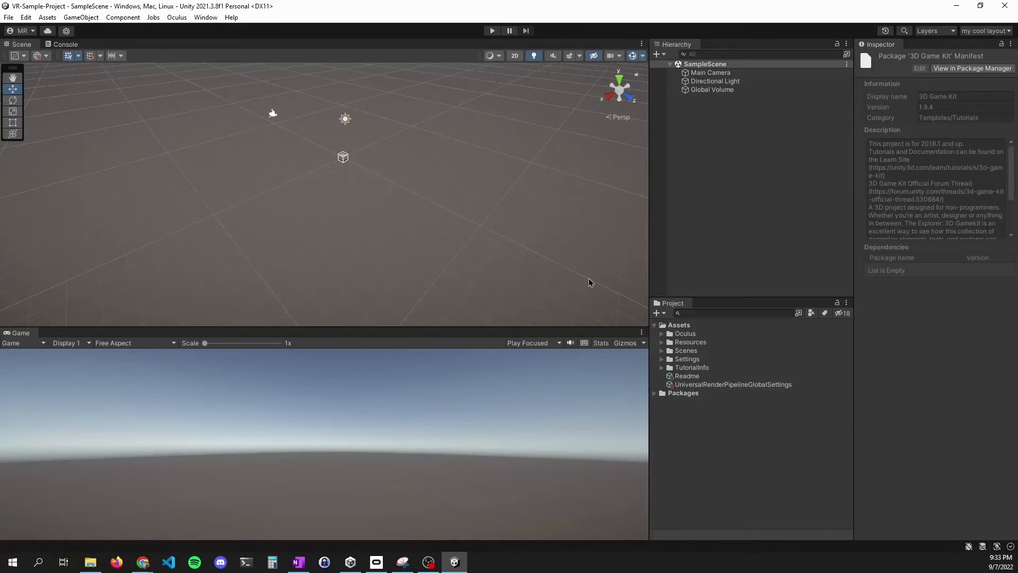
click(661, 333)
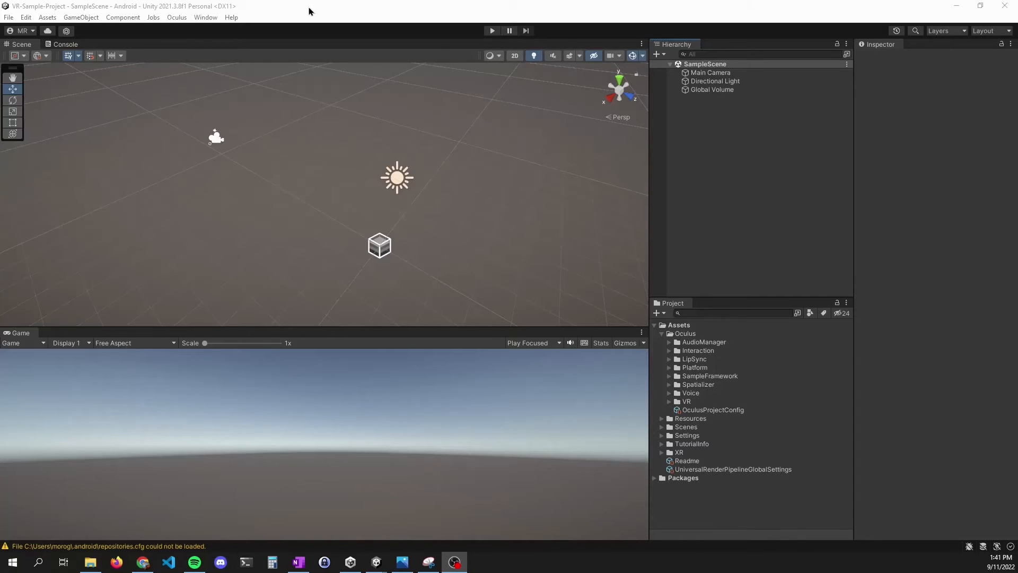
- Check the selected platform and the scenes in build in the Build Settings, and close them again
click(258, 10)
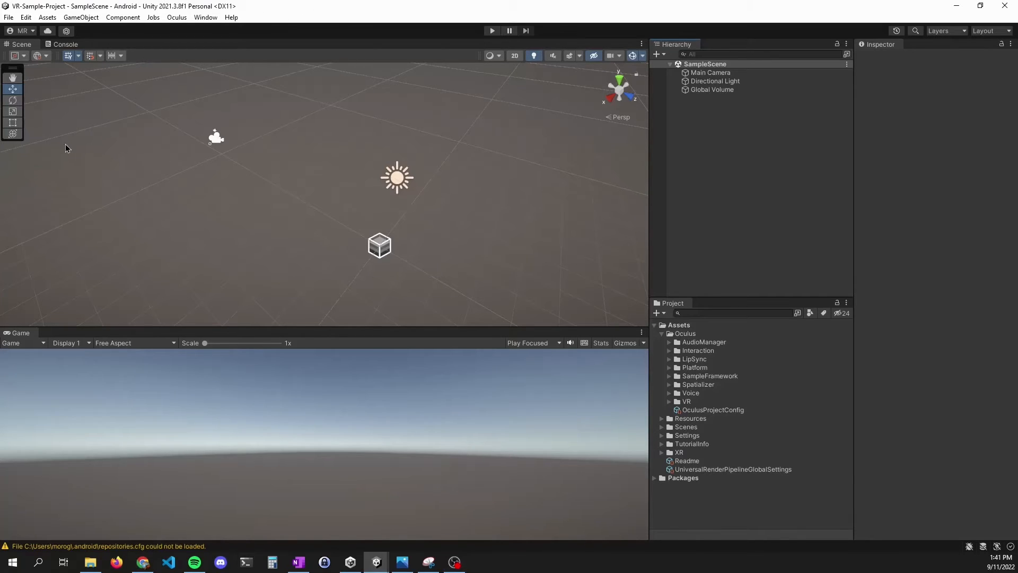
click(7, 19)
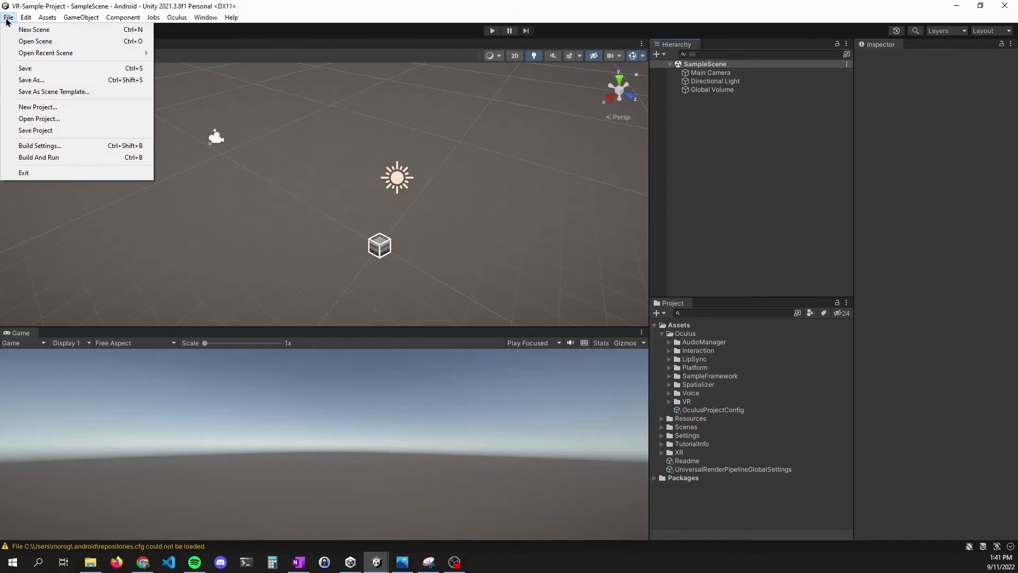
click(60, 146)
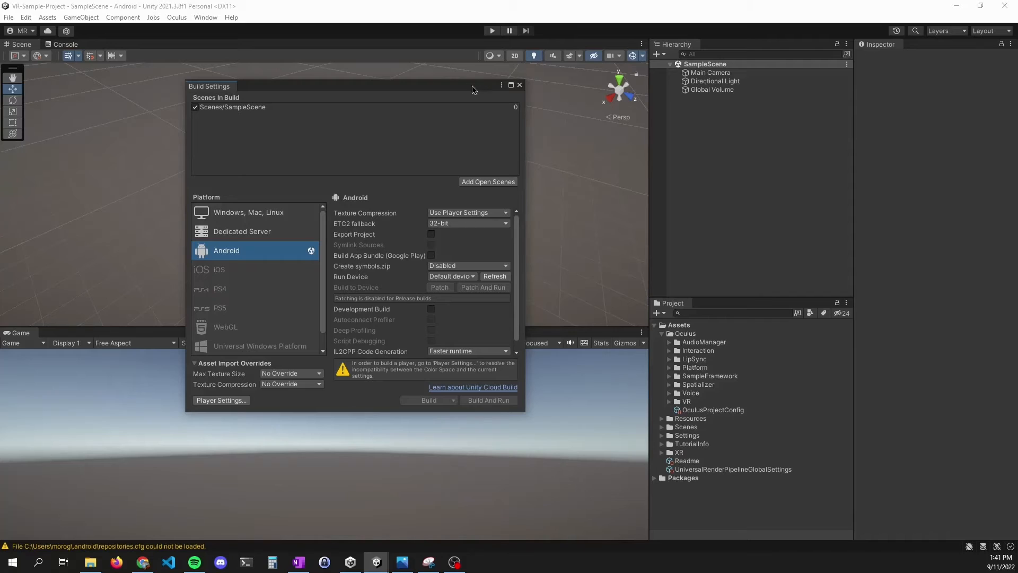
click(520, 85)
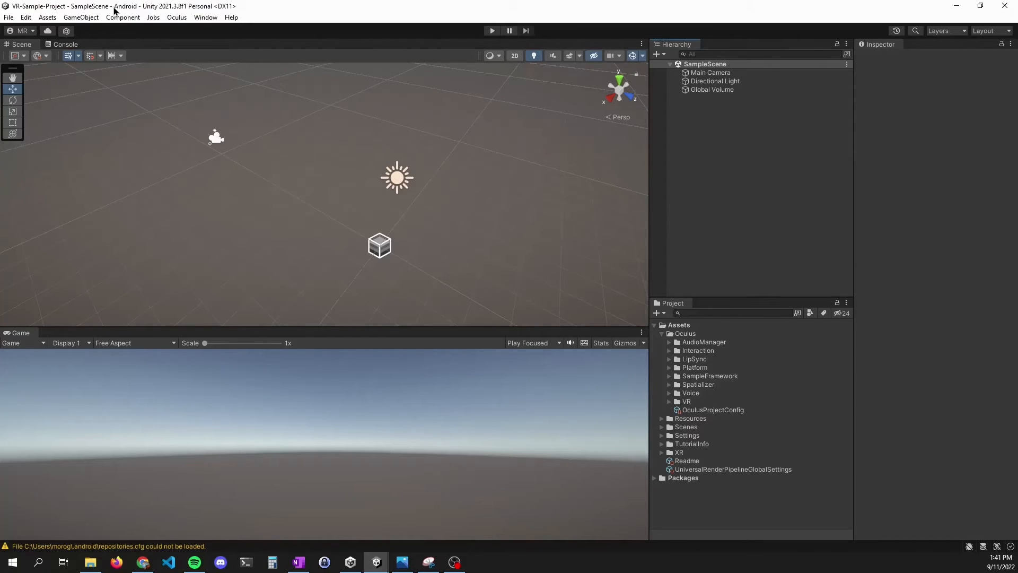
- Open the Player page of the project settings and check the company name, product name and version
click(26, 17)
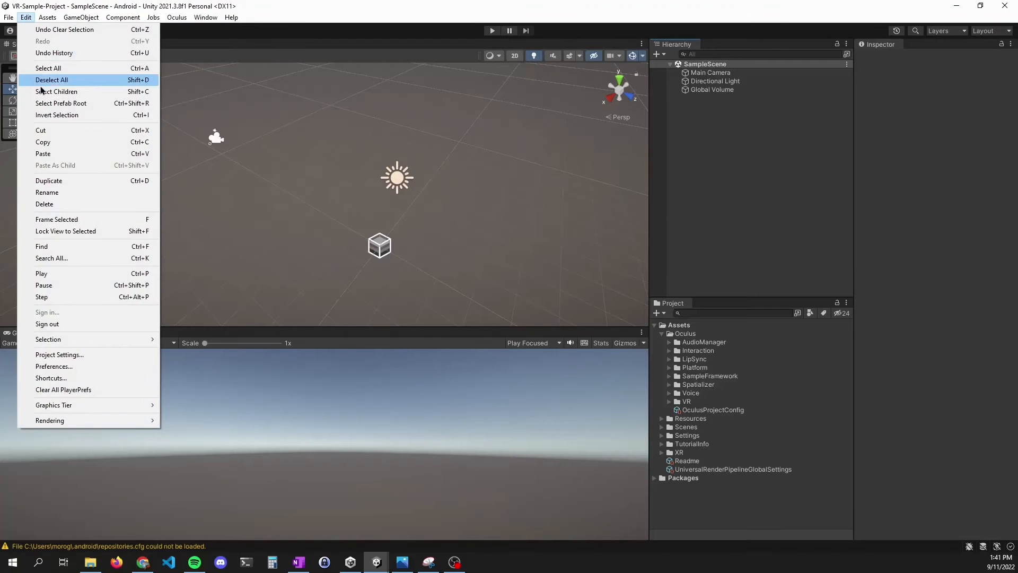
click(73, 355)
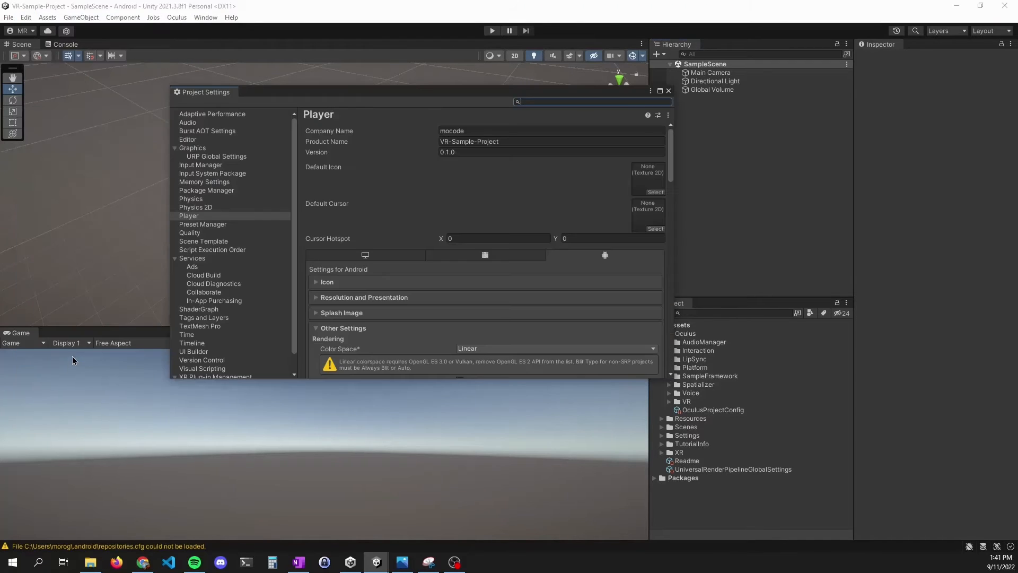
click(193, 216)
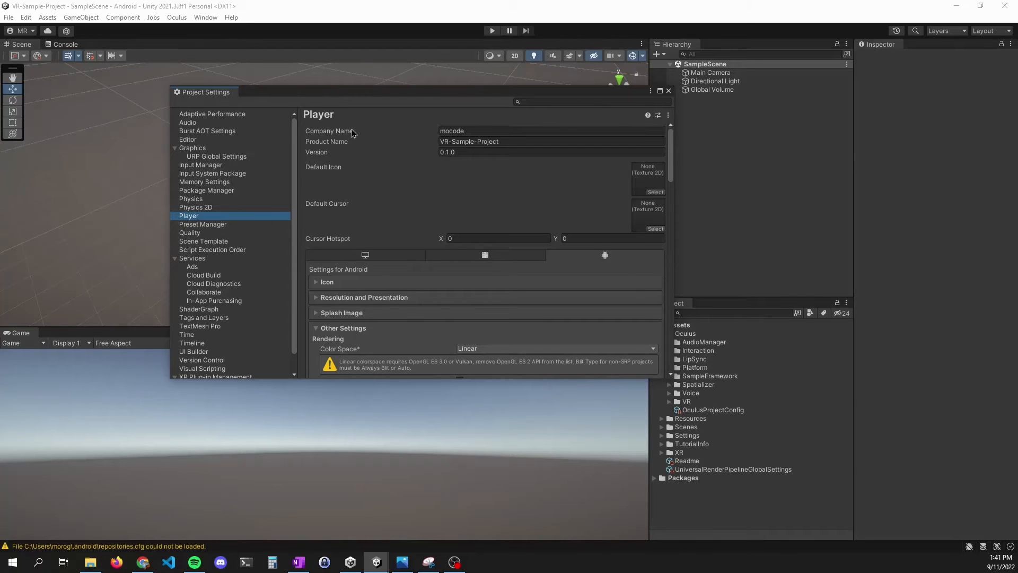
click(514, 142)
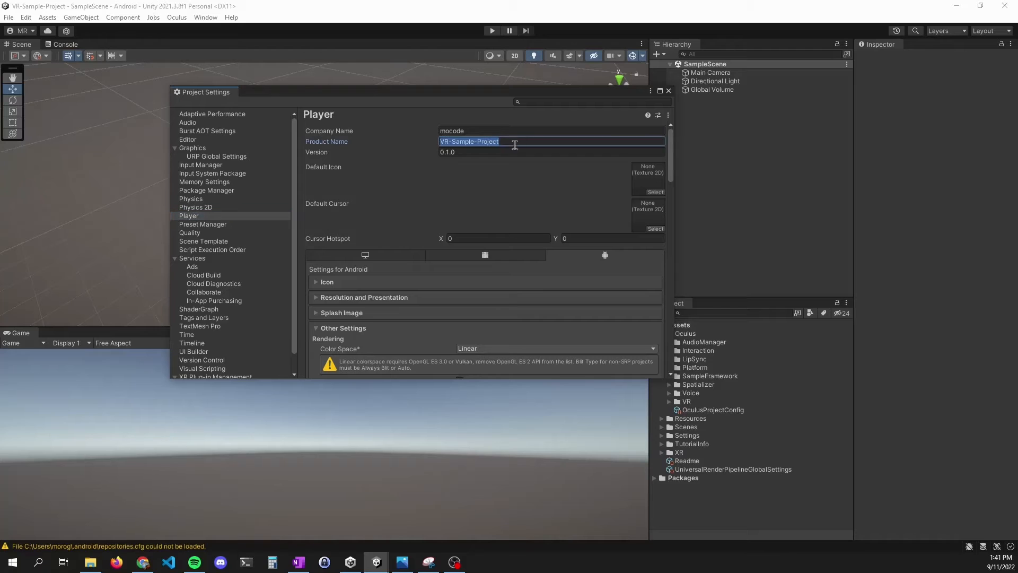
click(510, 152)
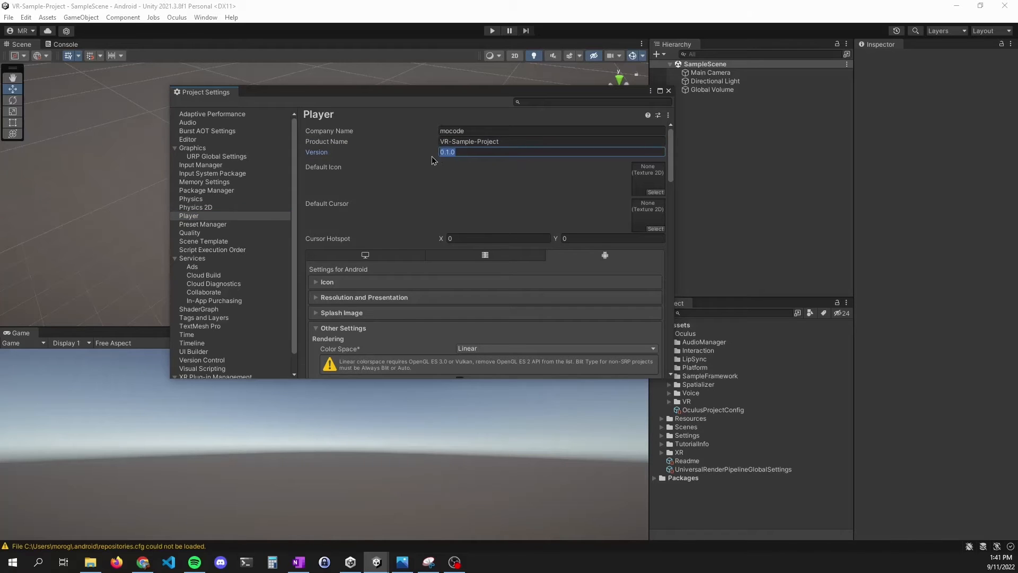
- Review Android's Other Settings in the Player page, covering color space, graphics APIs, package name, API levels, scripting backend and target architectures
scroll(451, 156, down, 4)
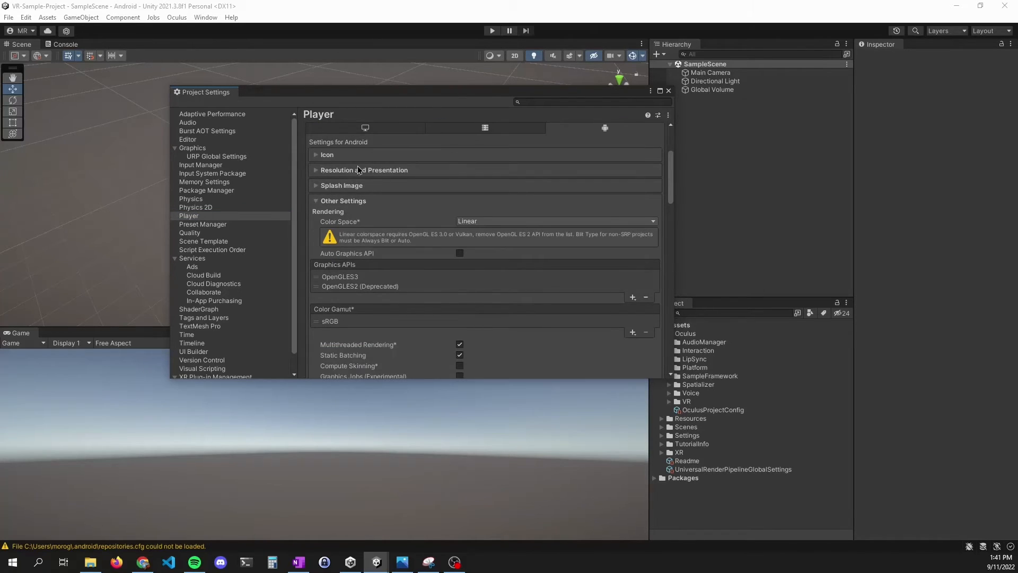
scroll(491, 166, down, 2)
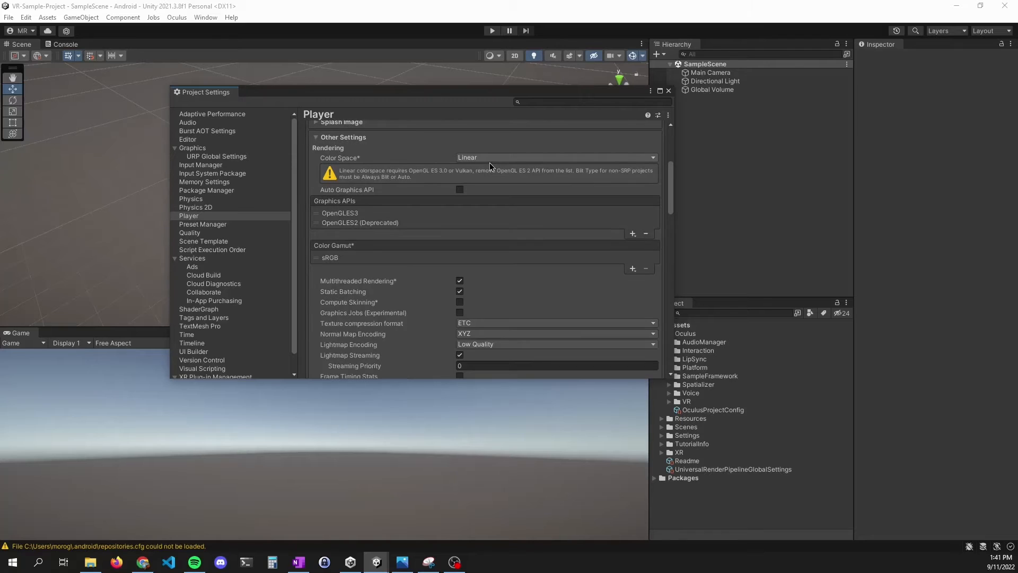
scroll(504, 179, down, 7)
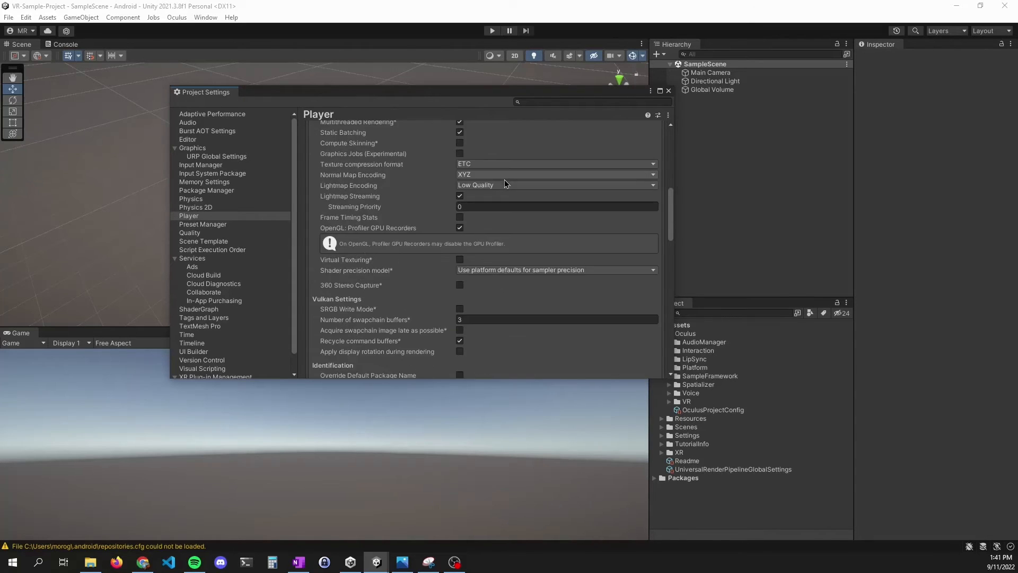
scroll(504, 179, down, 8)
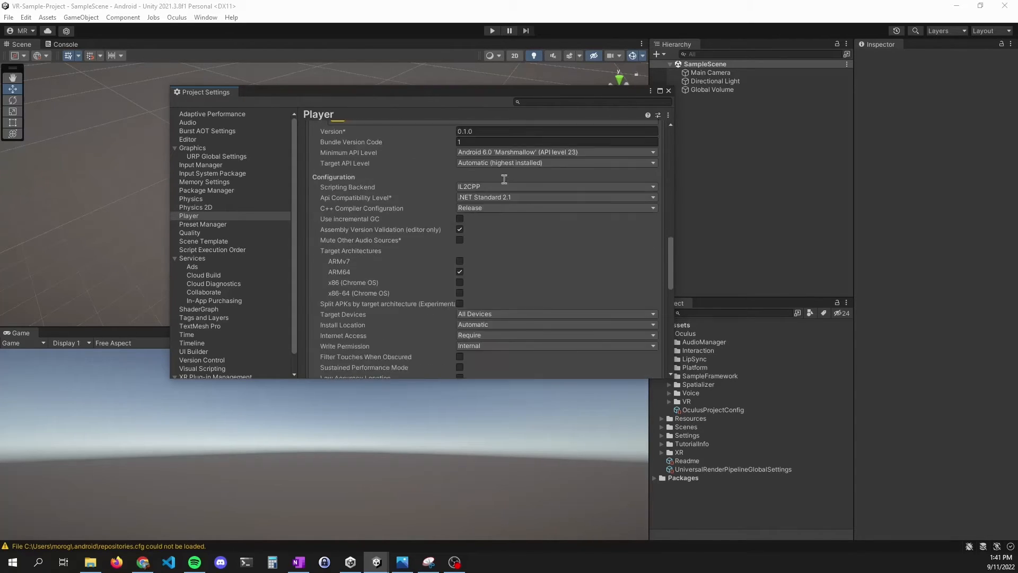
scroll(505, 179, up, 7)
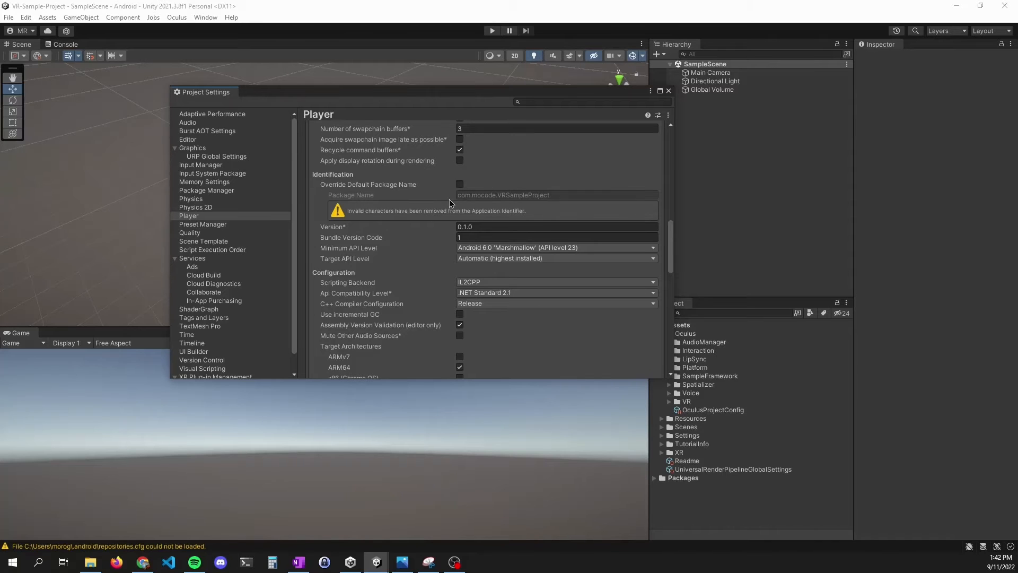
scroll(449, 199, up, 2)
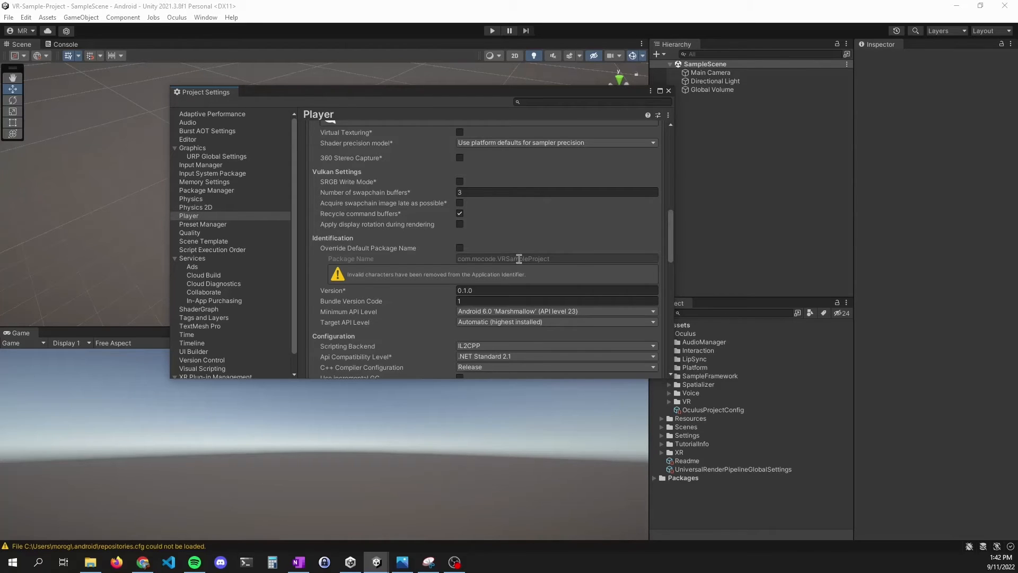
scroll(517, 258, down, 3)
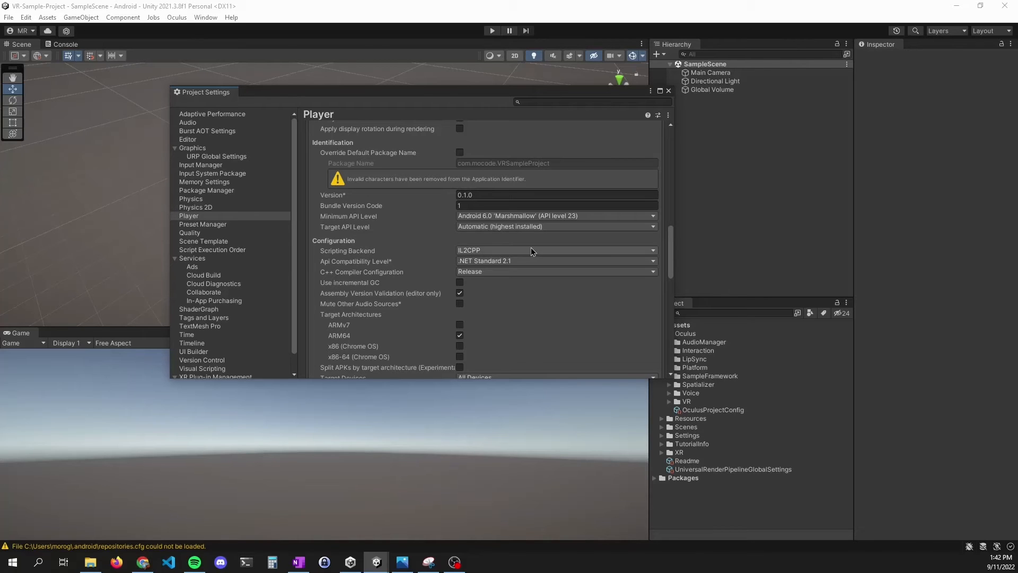
scroll(534, 265, down, 2)
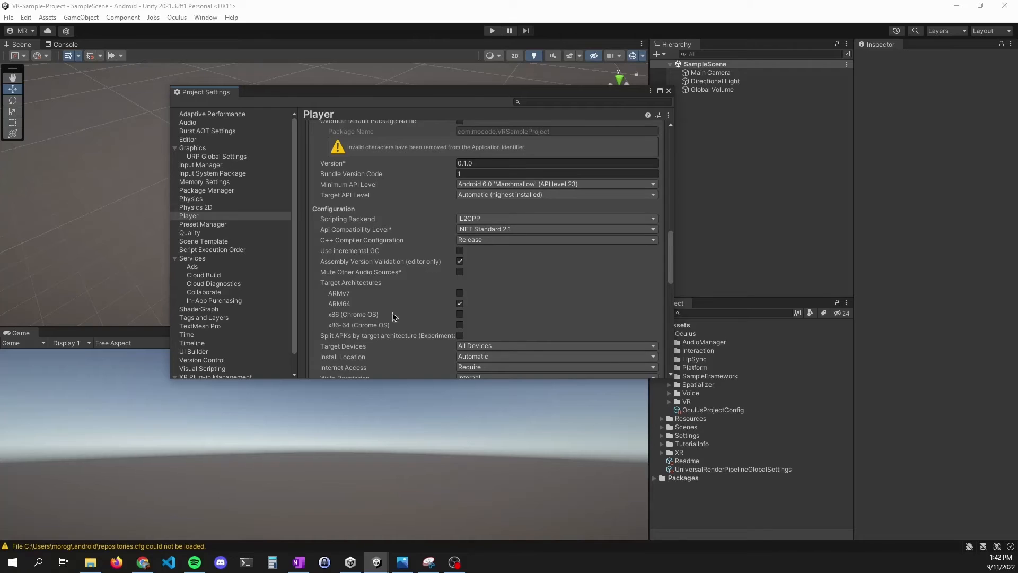
click(459, 304)
scroll(538, 300, down, 3)
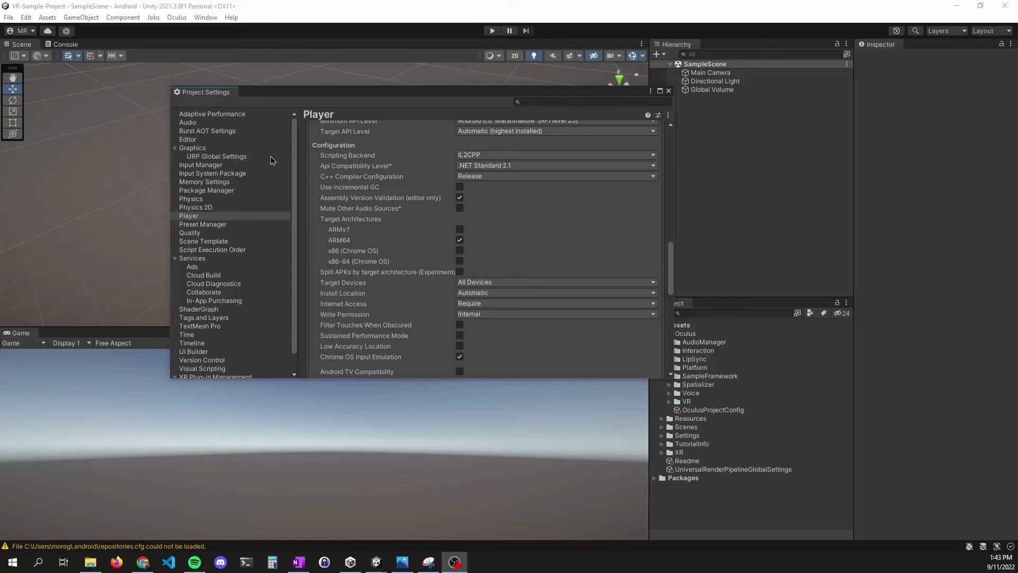
- Show XR Plug-in Management and compare the enabled plug-in providers for desktop and Android
scroll(271, 156, down, 1)
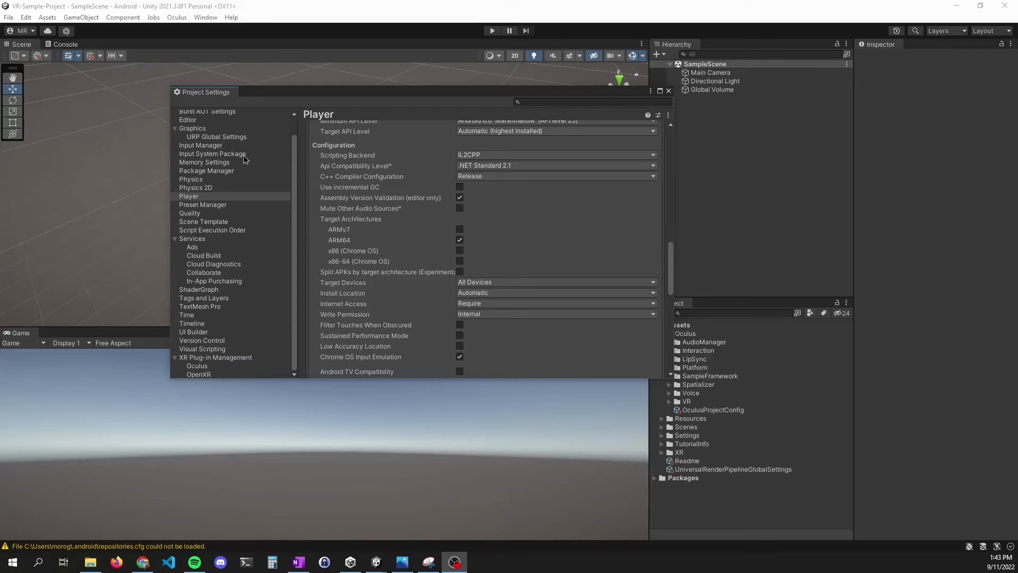
click(188, 358)
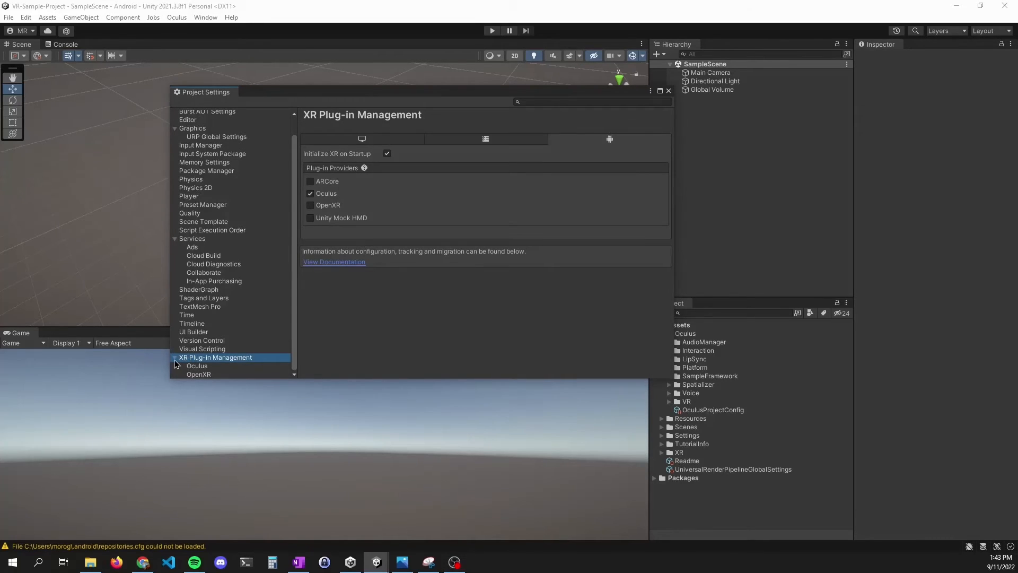
click(175, 359)
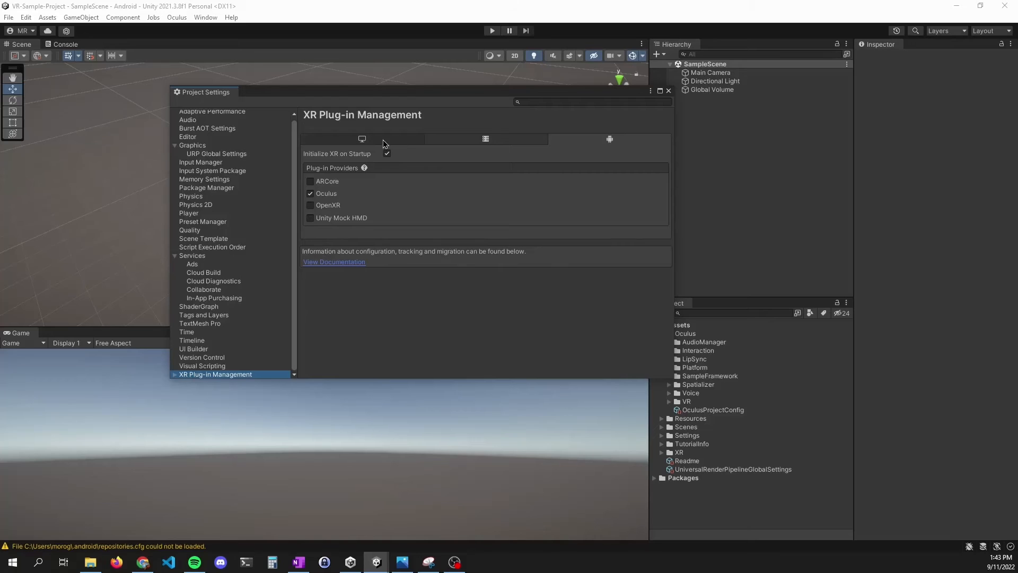
click(364, 140)
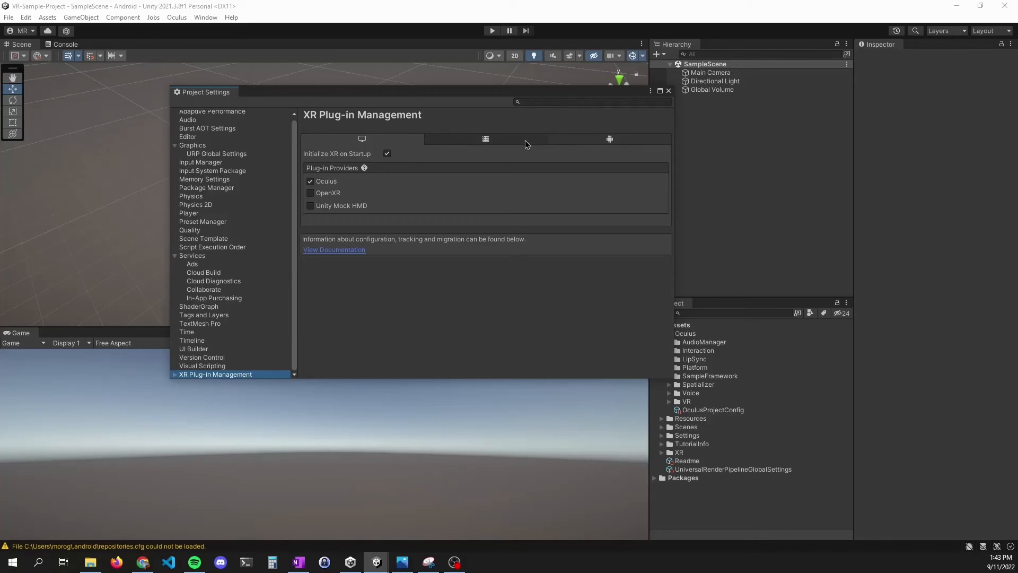
click(626, 141)
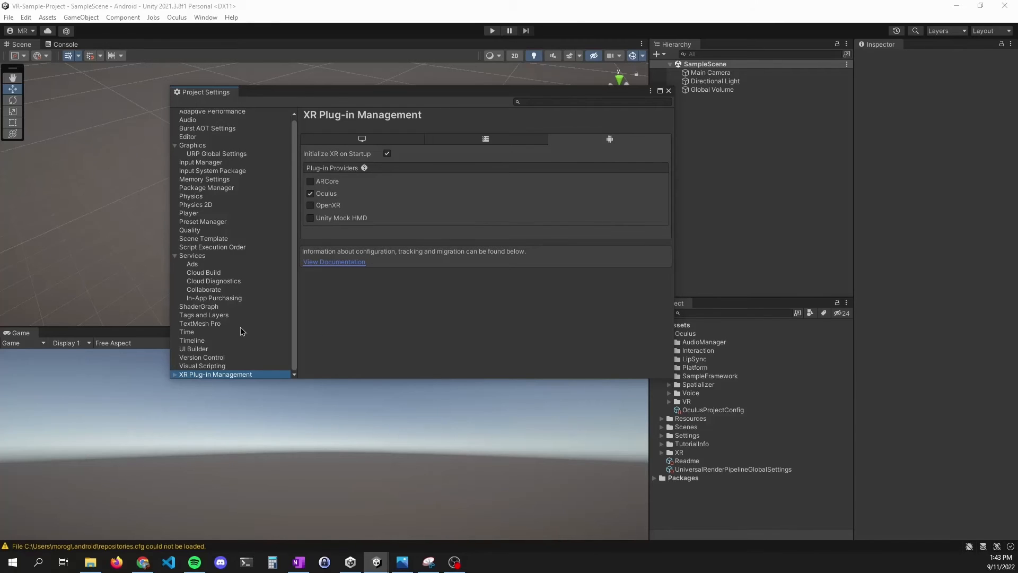
- Examine the Oculus plug-in settings for both Android and desktop, including the stereo rendering mode and target devices
click(176, 374)
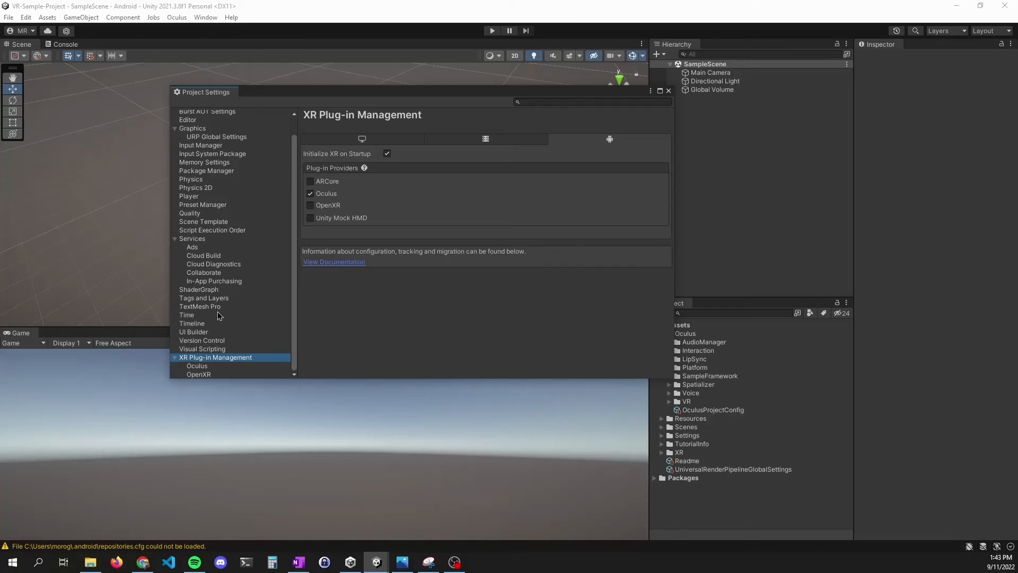
click(202, 367)
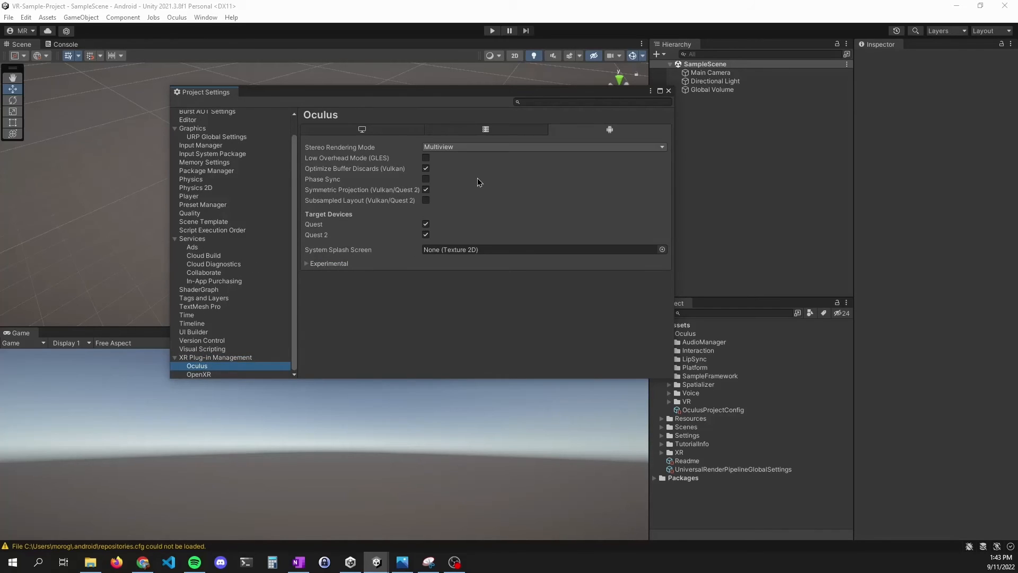
click(380, 129)
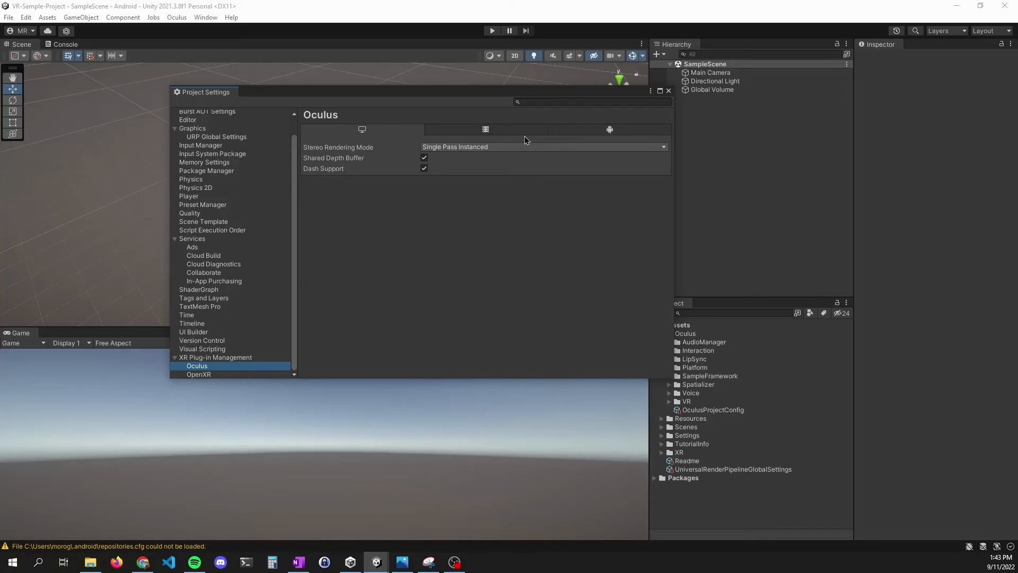
click(577, 132)
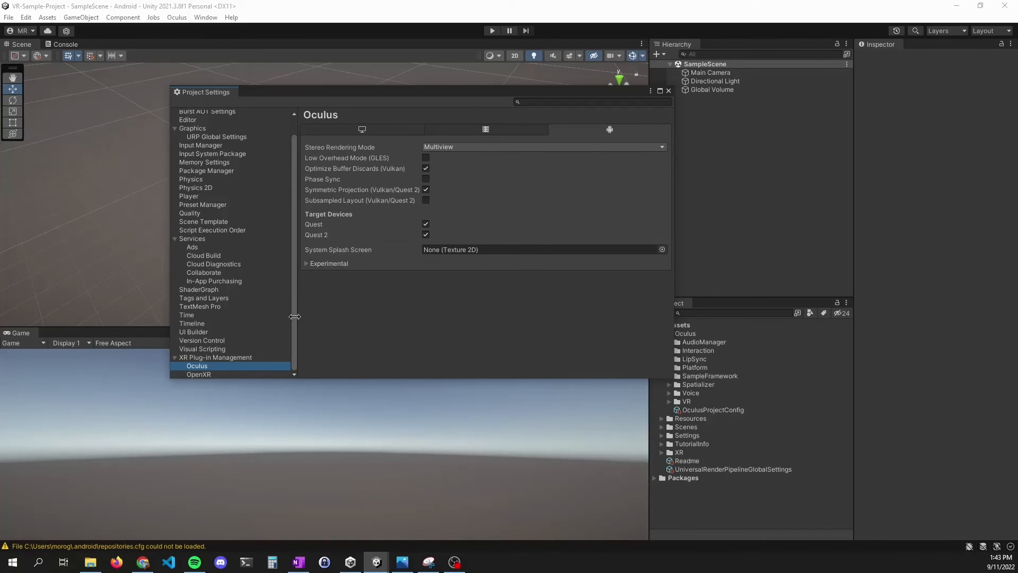
- Recheck the desktop XR plug-in providers and inspect the OpenXR interaction profiles and feature groups
click(200, 358)
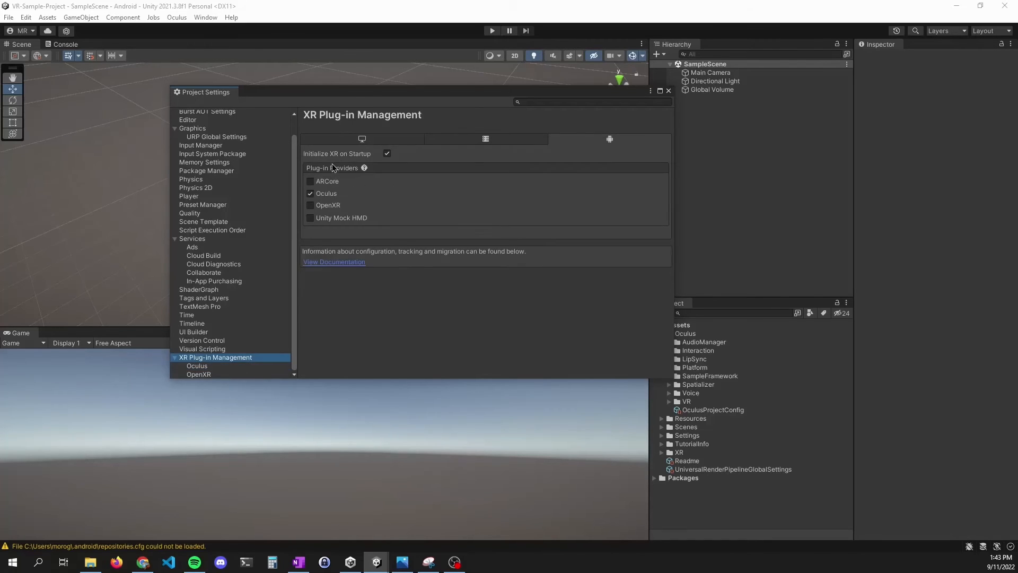
click(361, 139)
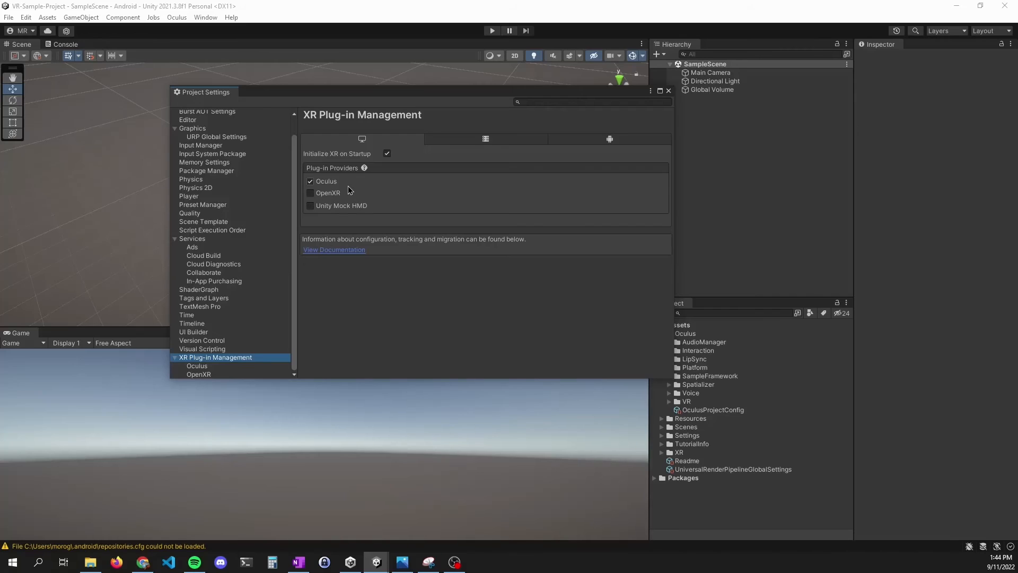
click(199, 375)
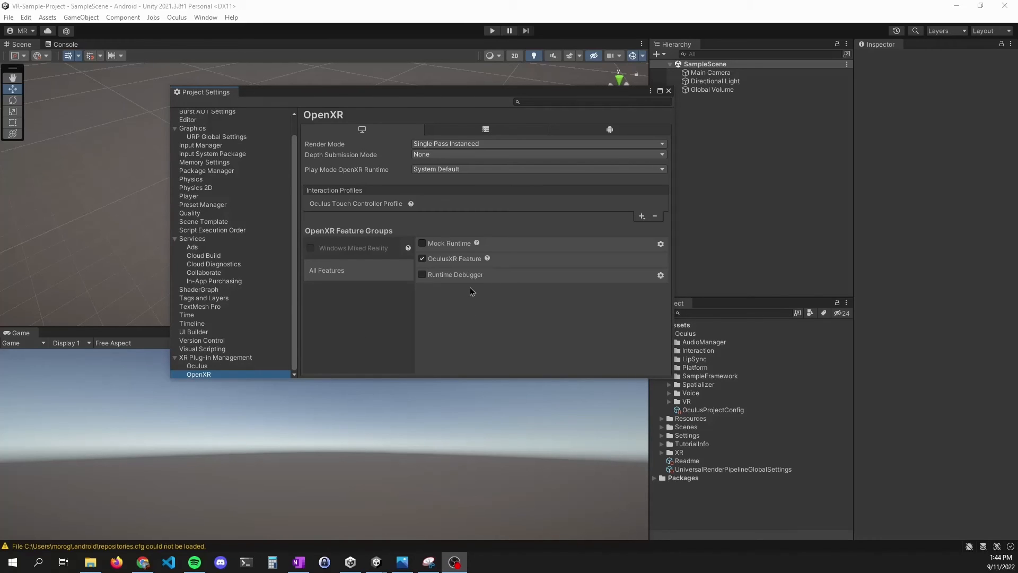
click(174, 357)
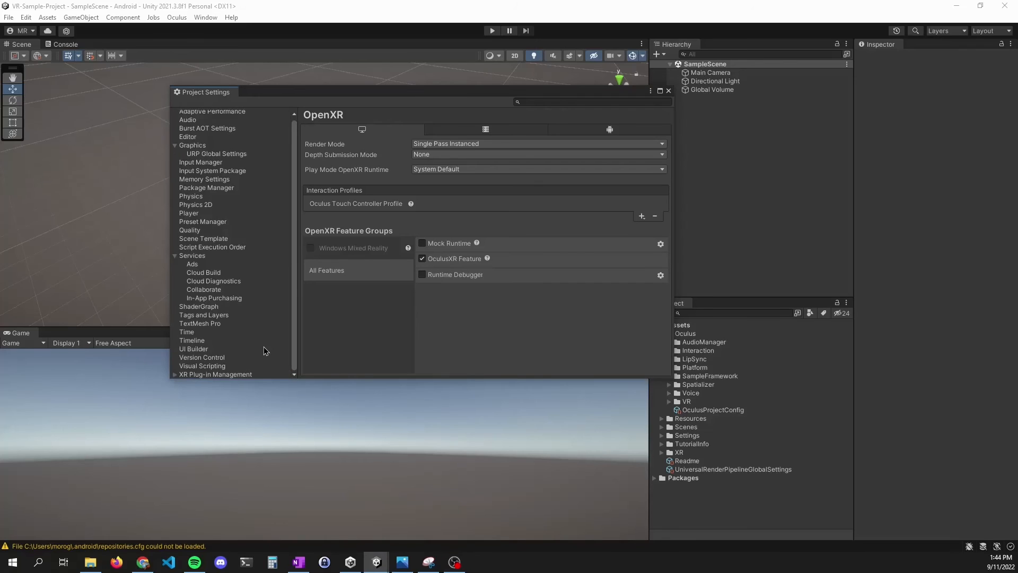
- Return to the Player settings and examine the desktop rendering options, including color space and the Windows, Mac and Linux graphics APIs
scroll(266, 351, up, 1)
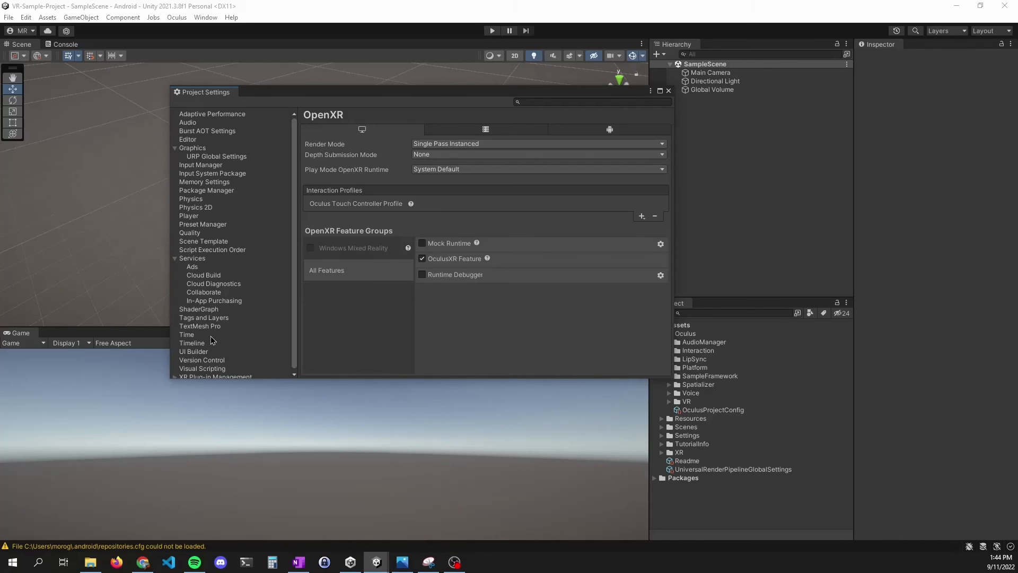
click(198, 216)
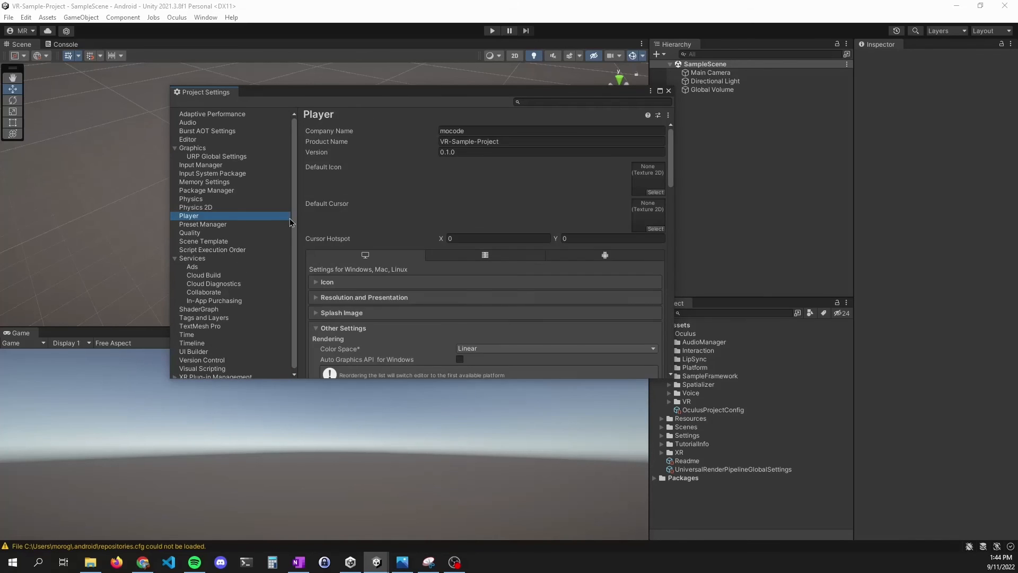
scroll(403, 208, down, 3)
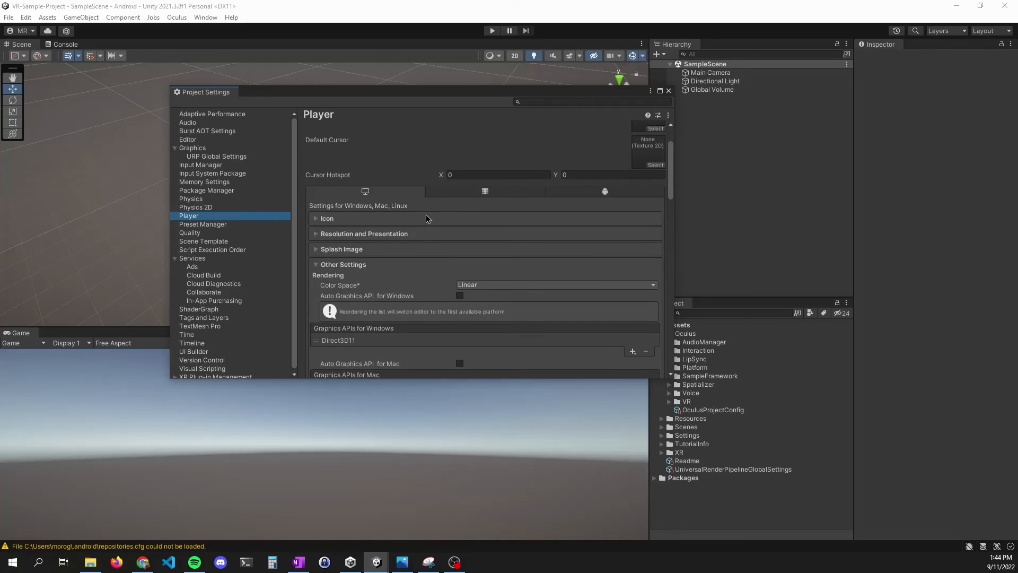
scroll(426, 214, down, 2)
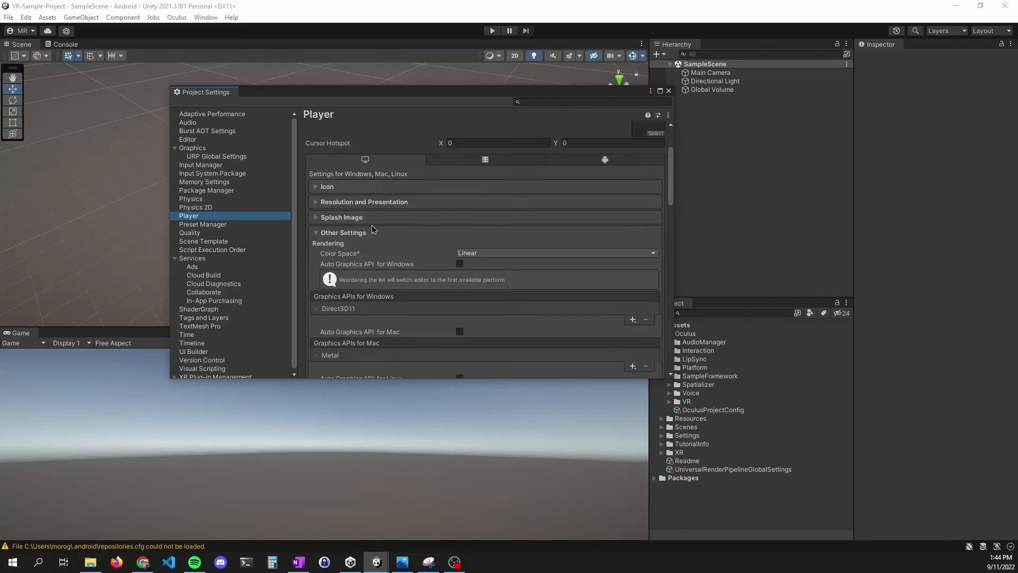
scroll(373, 229, down, 1)
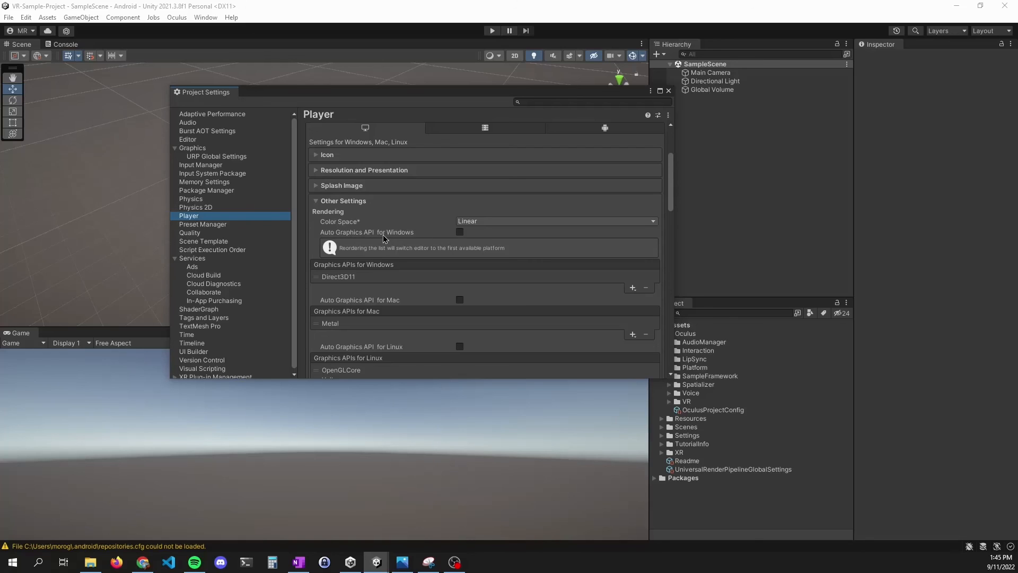
scroll(459, 314, down, 1)
scroll(459, 314, down, 1)
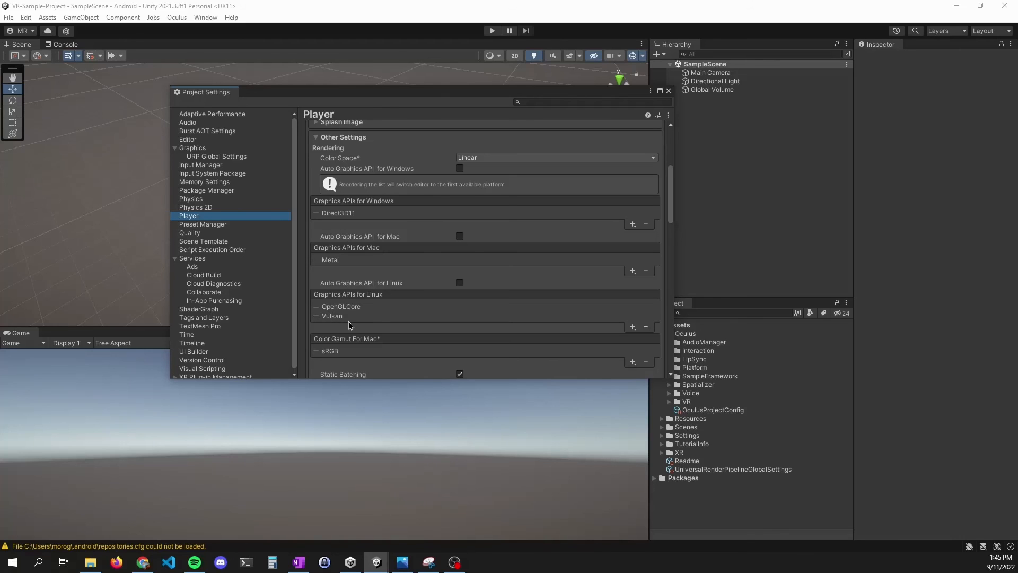
scroll(417, 294, down, 1)
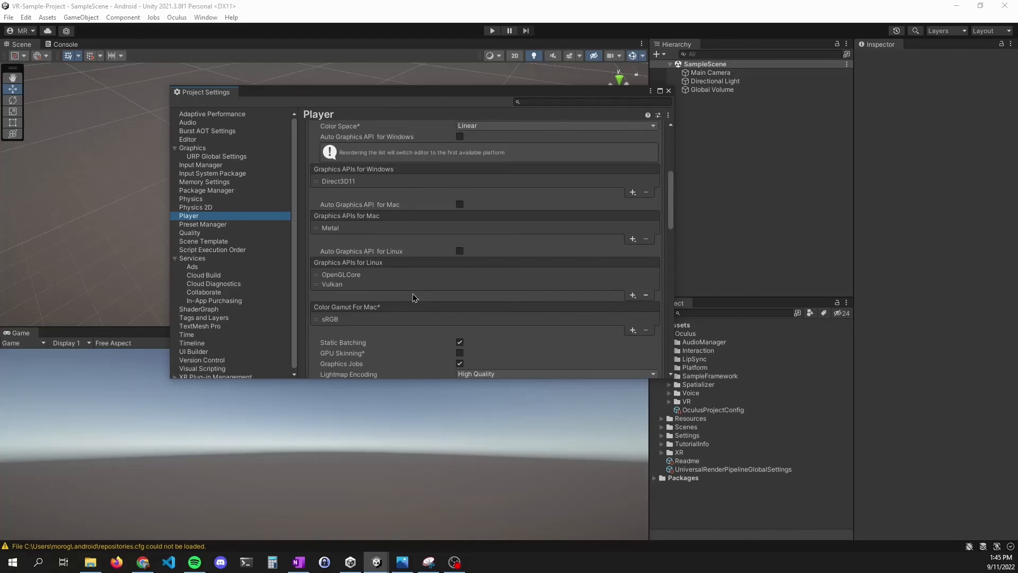
scroll(412, 294, down, 2)
scroll(498, 212, up, 2)
- Review the Quality levels with their rendering, texture and shadow options, and close the project settings
click(189, 233)
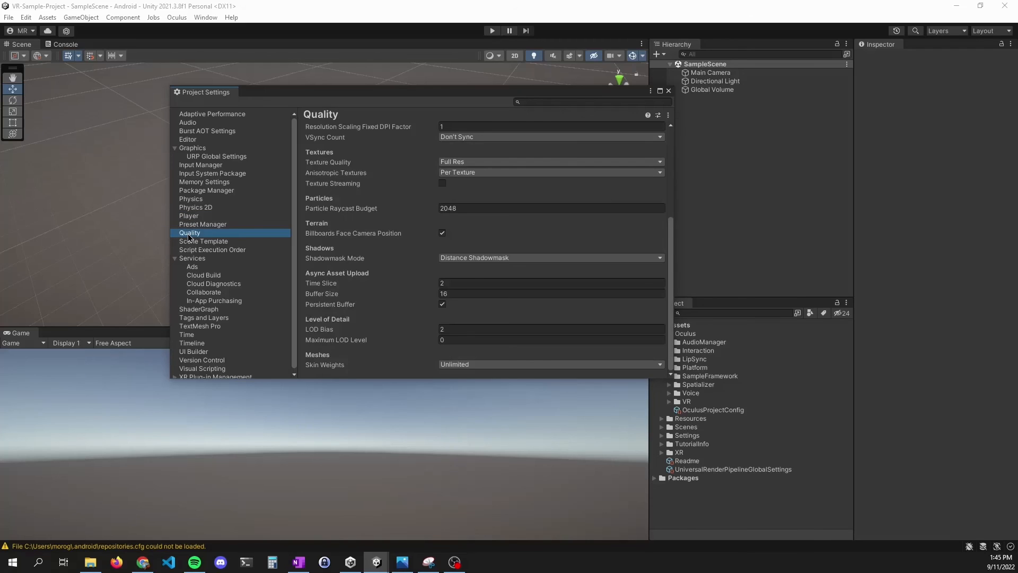
scroll(480, 244, up, 4)
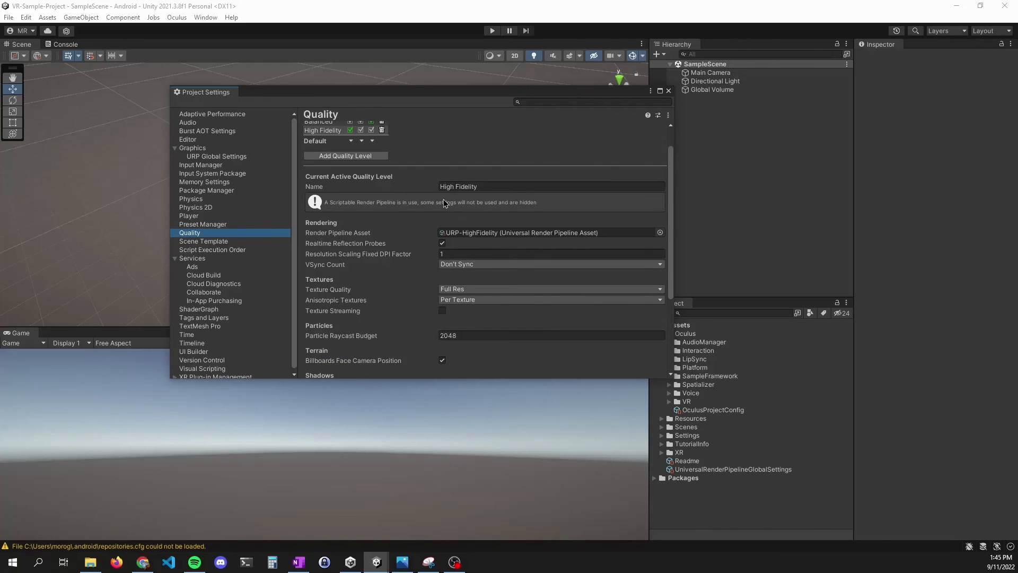
scroll(424, 271, down, 1)
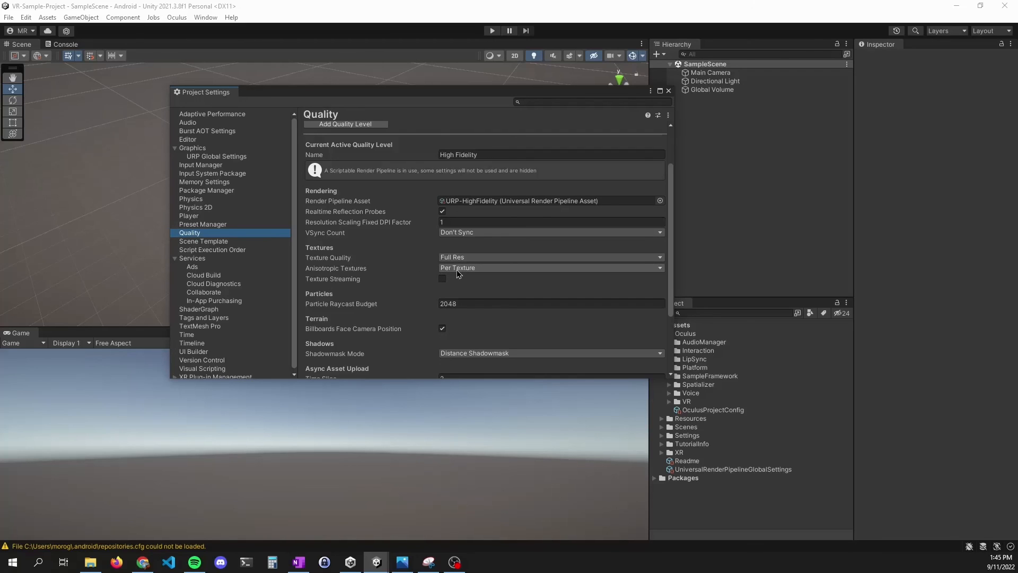
scroll(456, 269, down, 2)
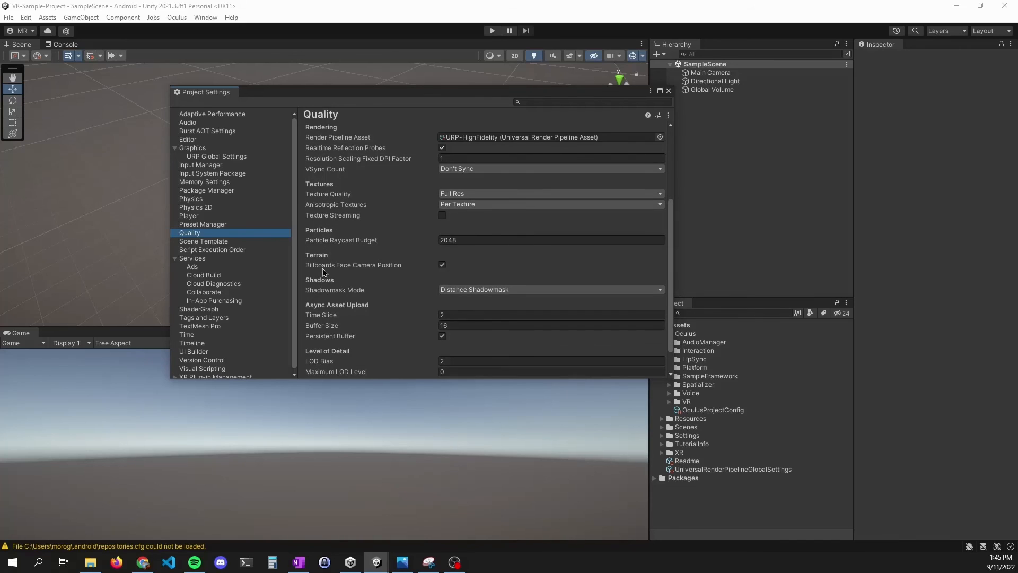
mouse_move(369, 269)
scroll(535, 264, up, 4)
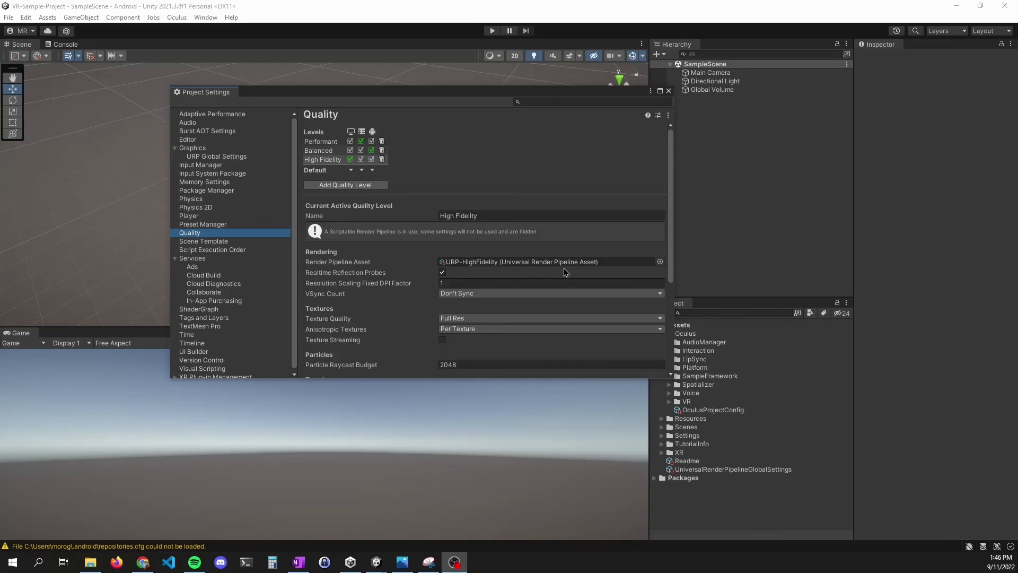
click(669, 90)
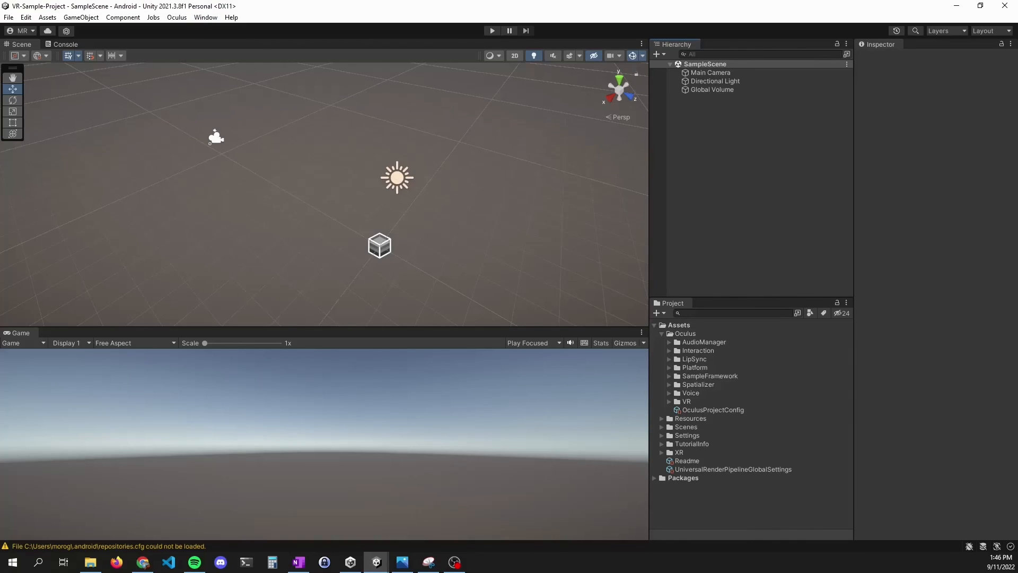